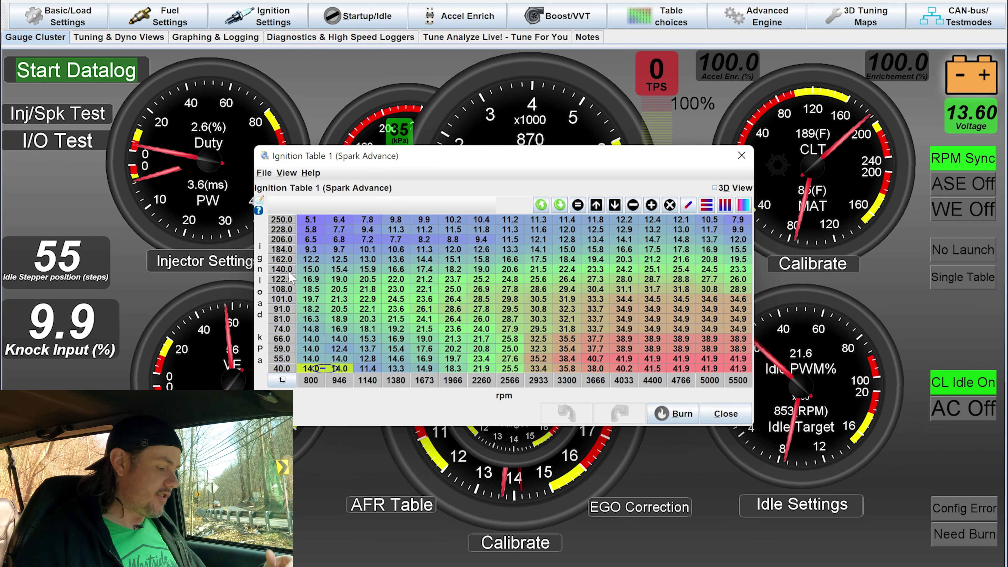
Examine the spark advance table's rows from 101 to 250 kPa and its high-rpm, light-load cells, and close the table.
mouse_move(290, 275)
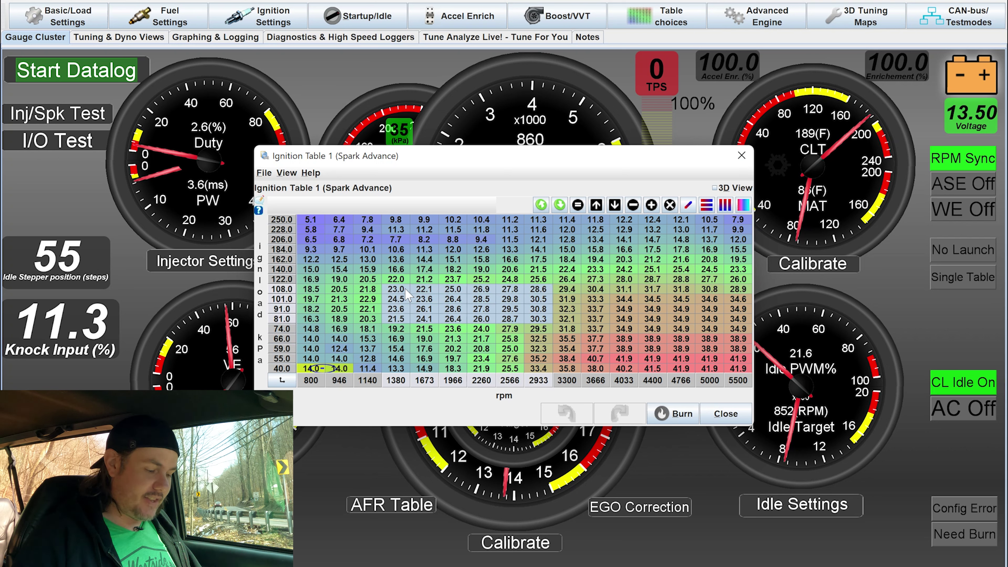
left_click(437, 308)
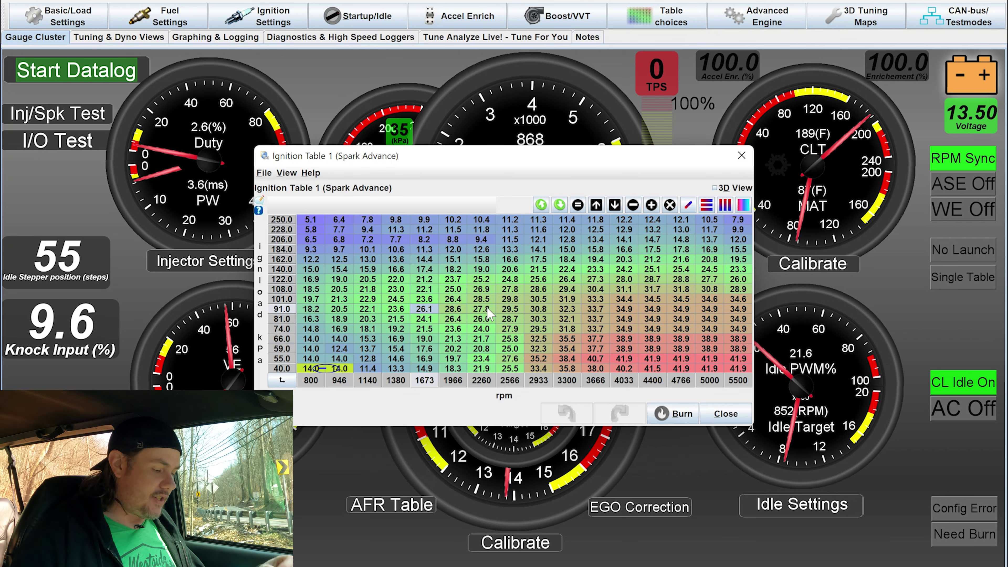
double_click(278, 301)
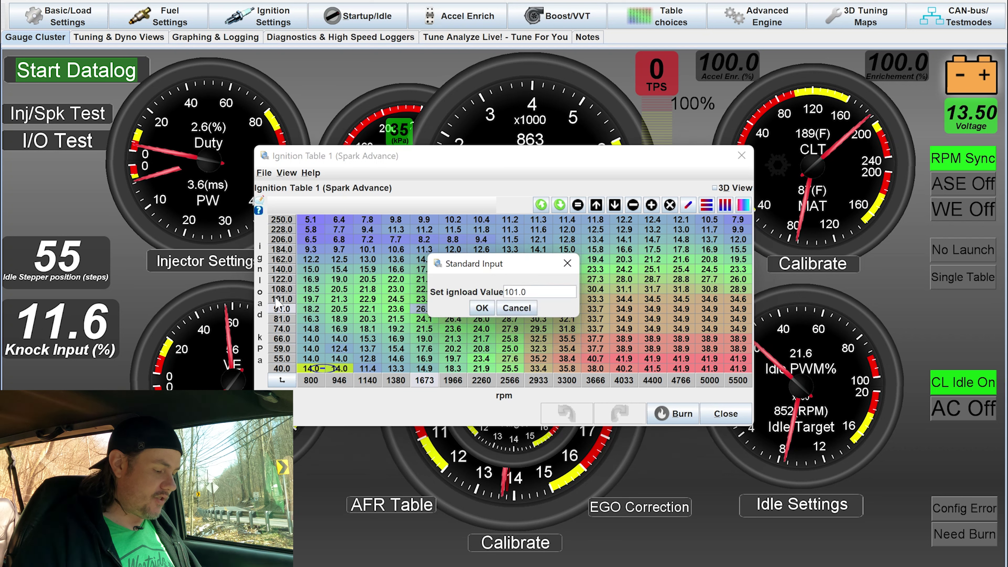
left_click(517, 308)
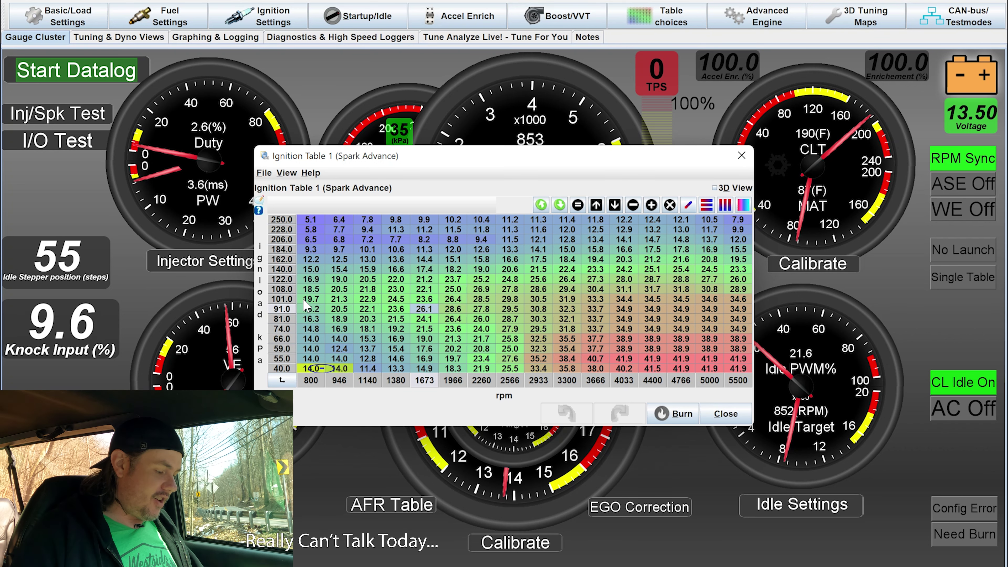
left_click_drag(300, 299, 745, 235)
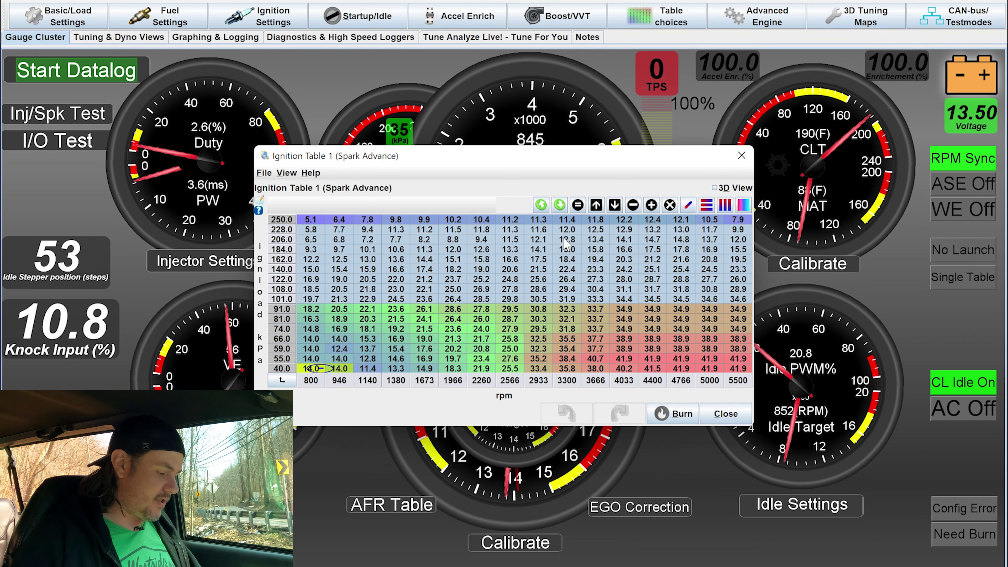
left_click_drag(566, 240, 567, 299)
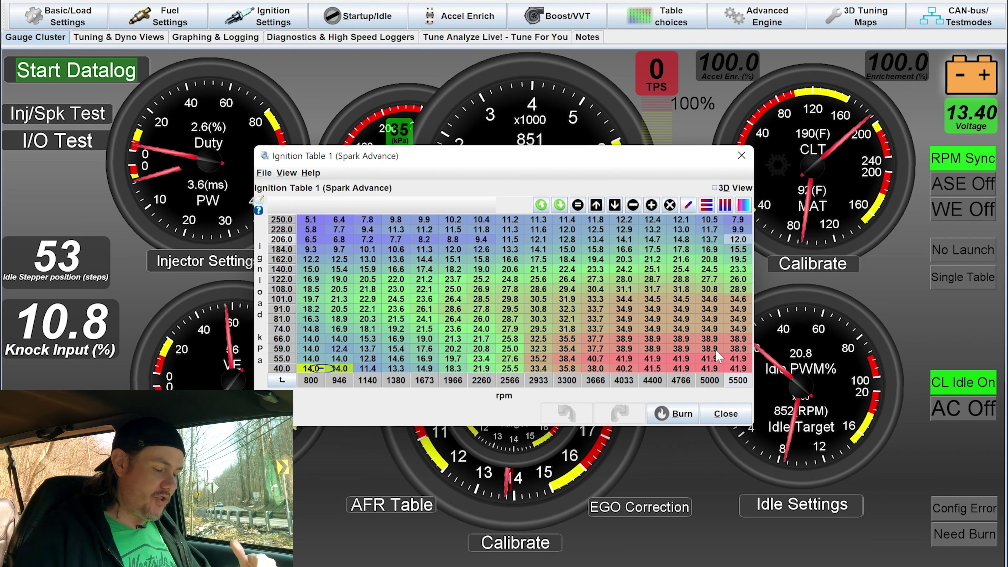
left_click_drag(738, 368, 542, 338)
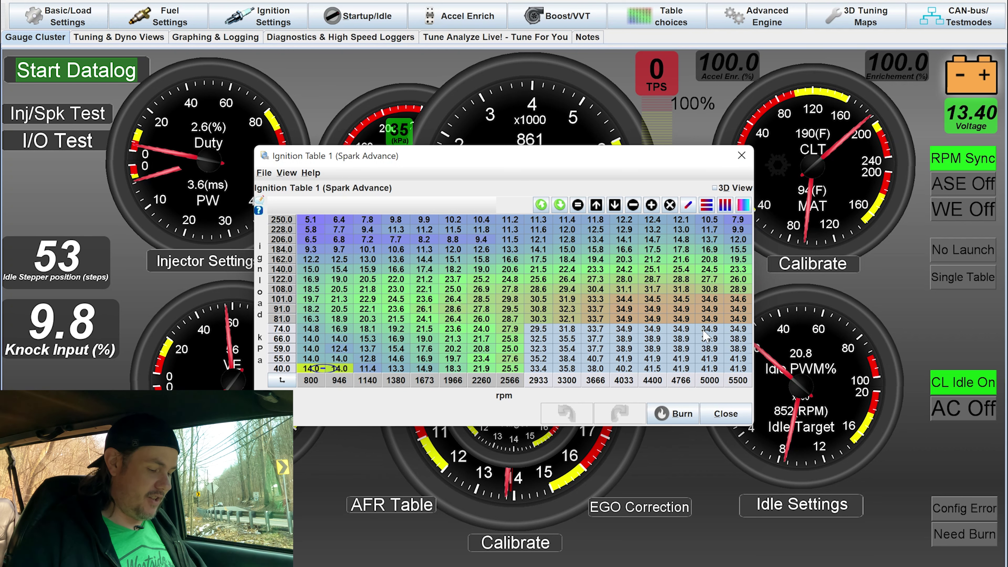
left_click(722, 415)
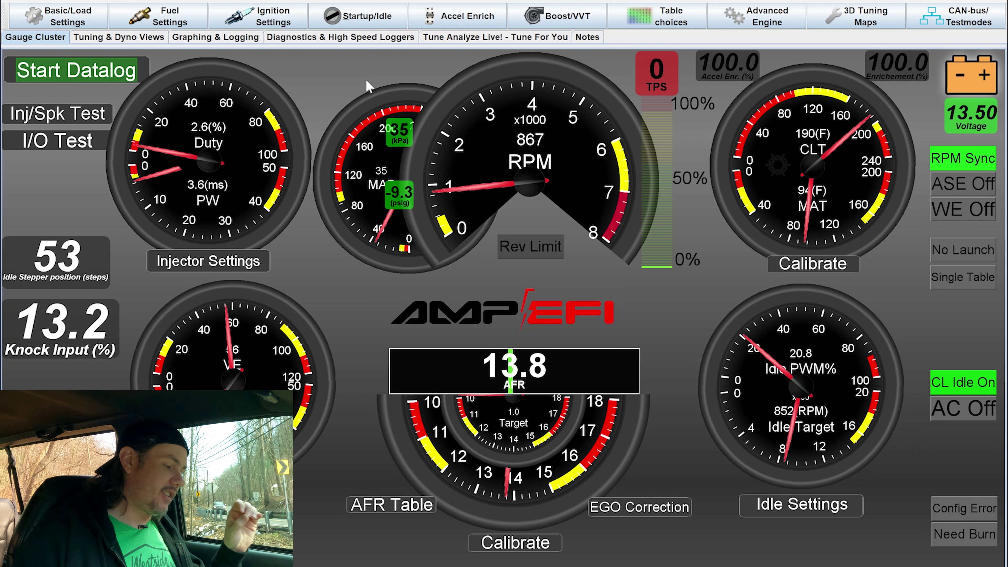
Review the Knock Control options in the Knock Sensor Settings, keep Safe Mode selected, and close the settings.
left_click(273, 16)
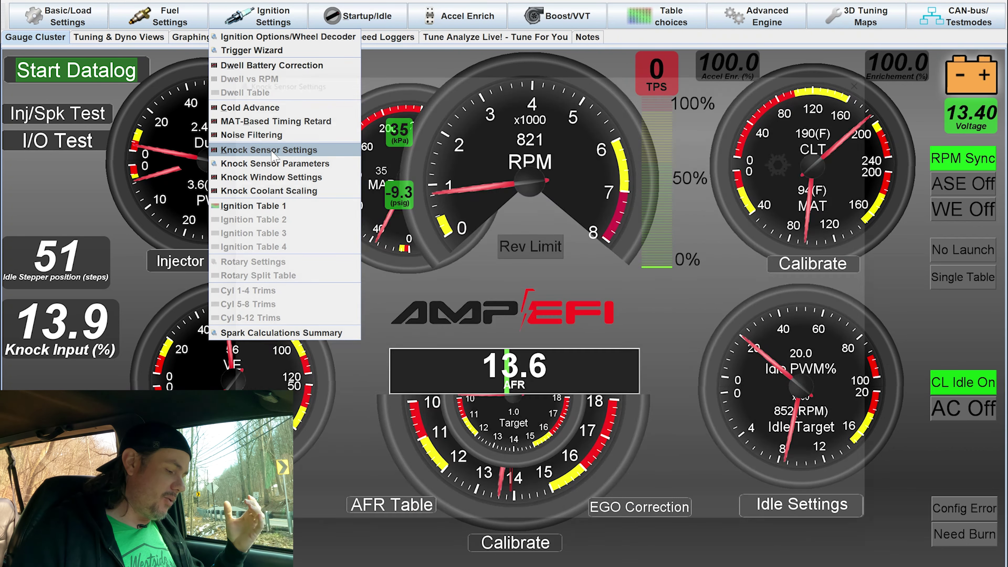
left_click(273, 154)
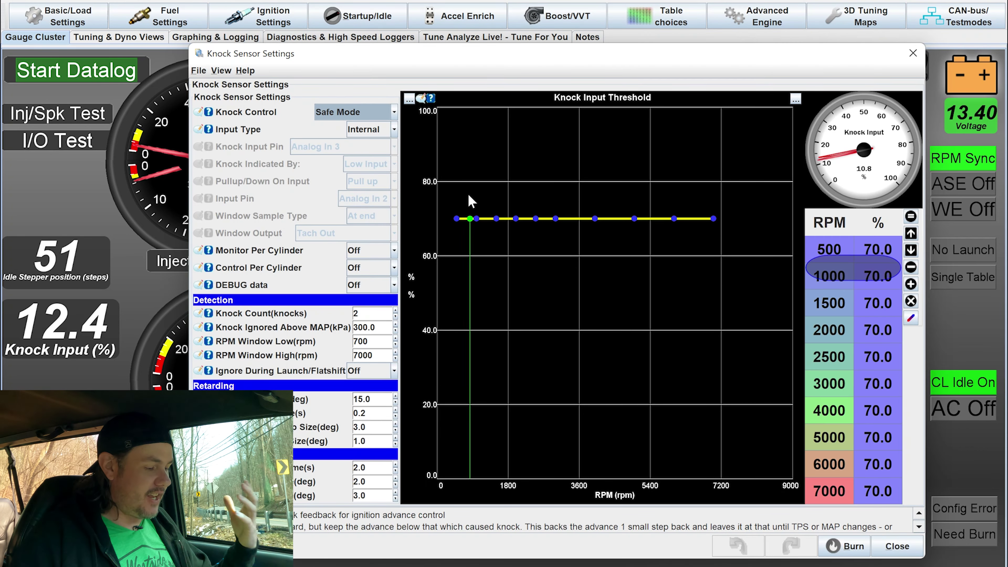
left_click(331, 116)
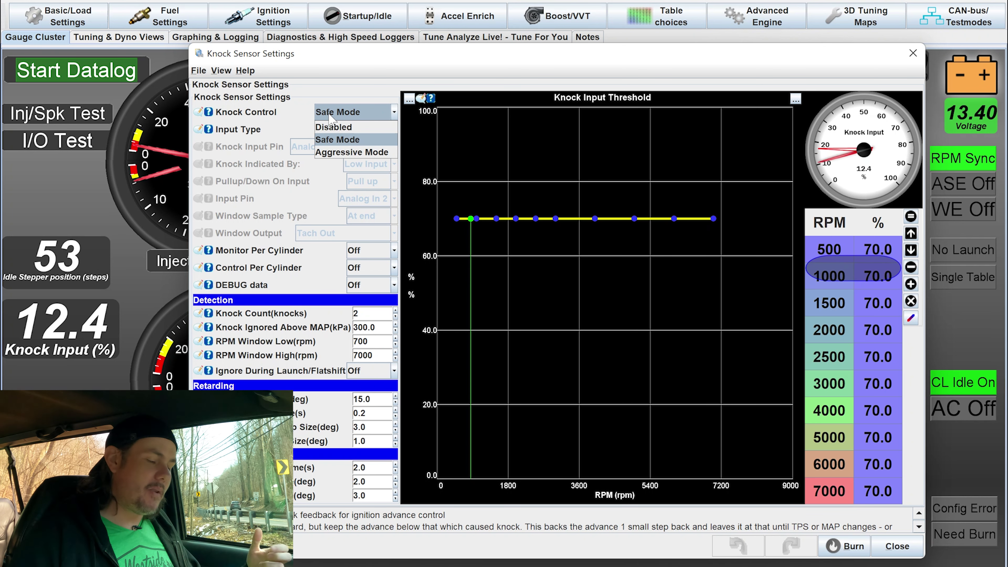
left_click(334, 140)
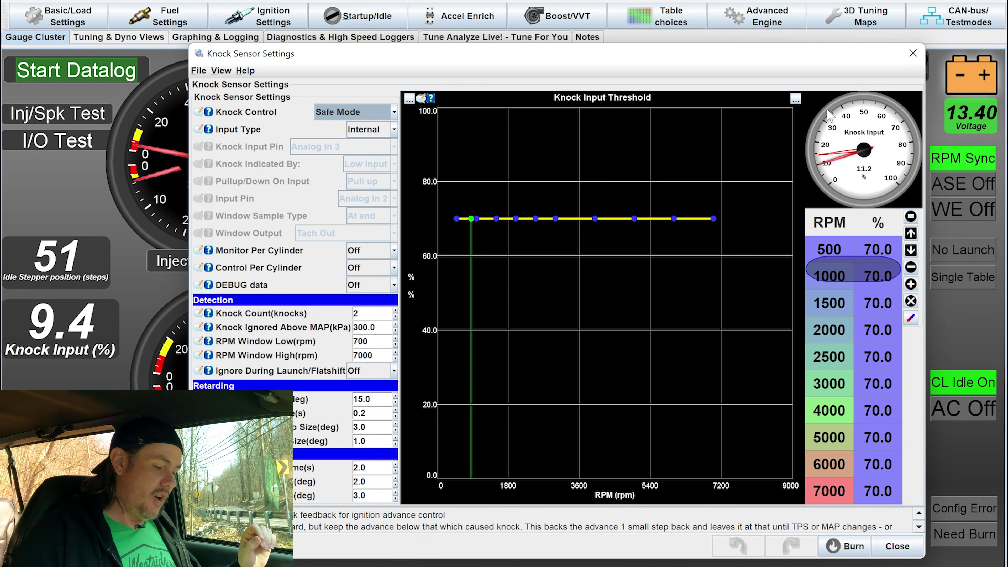
left_click(913, 53)
Open the Knock Sensor Parameters, review the available bandpass frequencies, and keep 5.90 kHz selected.
left_click(266, 17)
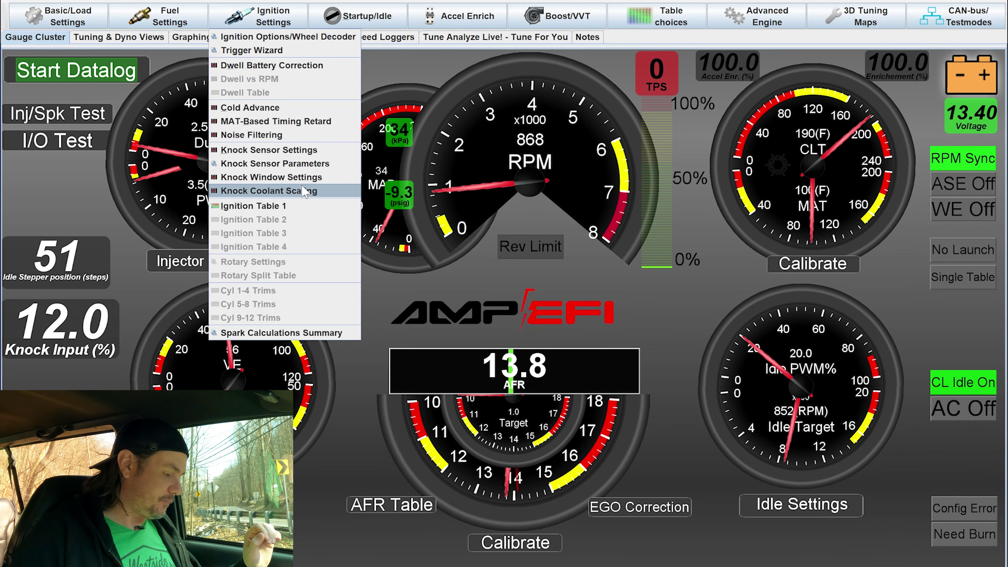
left_click(277, 165)
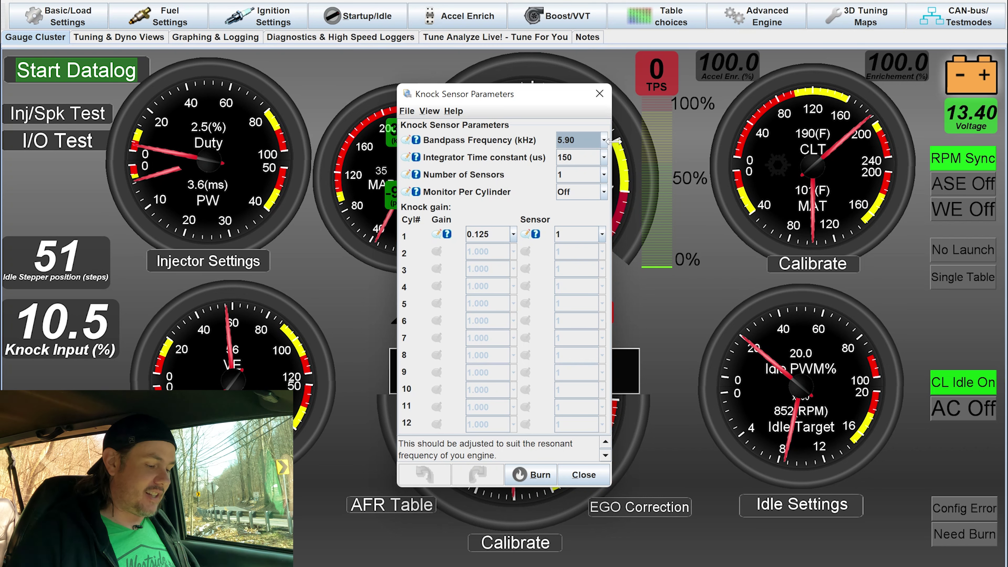
left_click(604, 140)
left_click(601, 155)
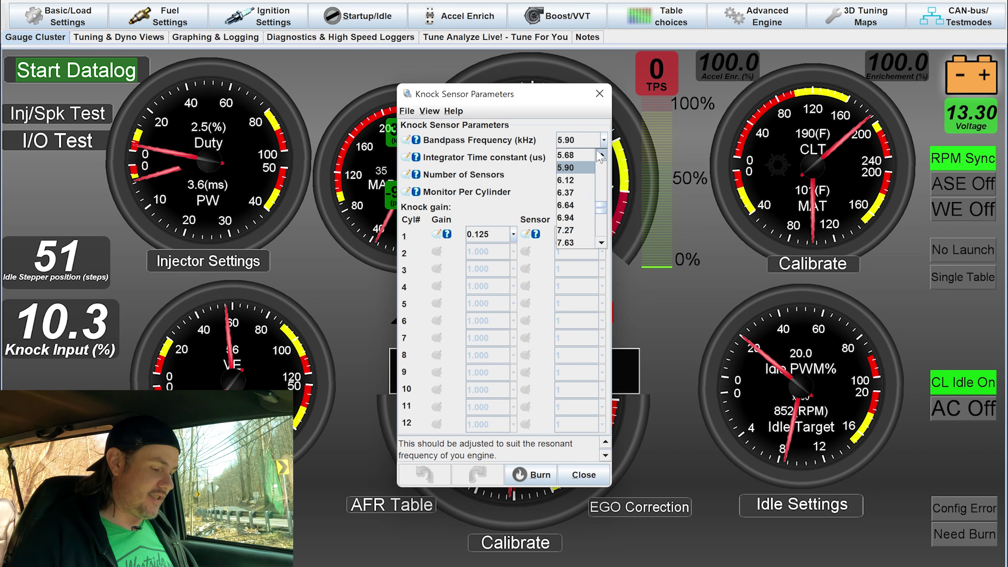
left_click(601, 155)
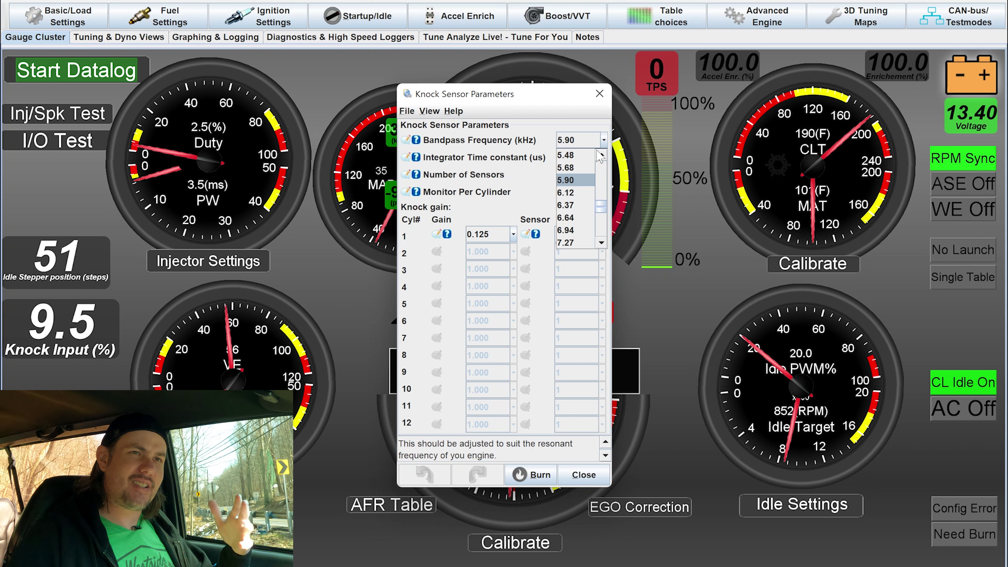
left_click(572, 181)
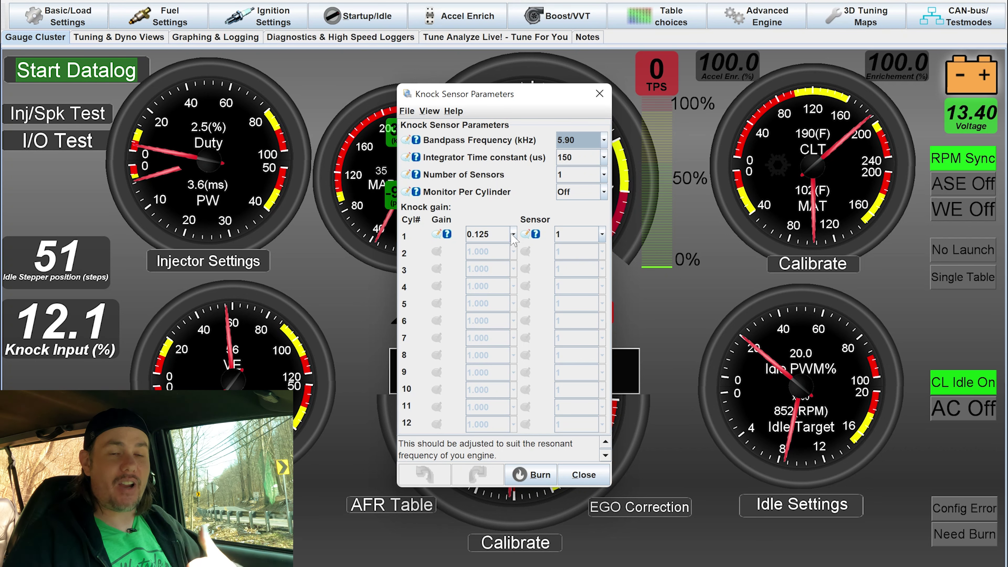
Set the cylinder 1 knock gain to 1.000 and burn the change to the ECU.
left_click(513, 234)
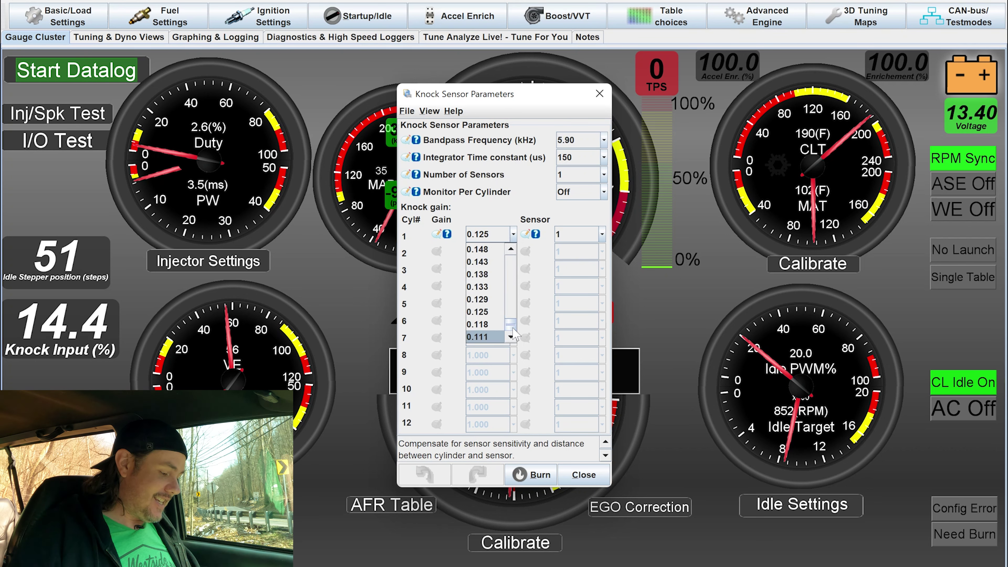
left_click_drag(512, 324, 512, 279)
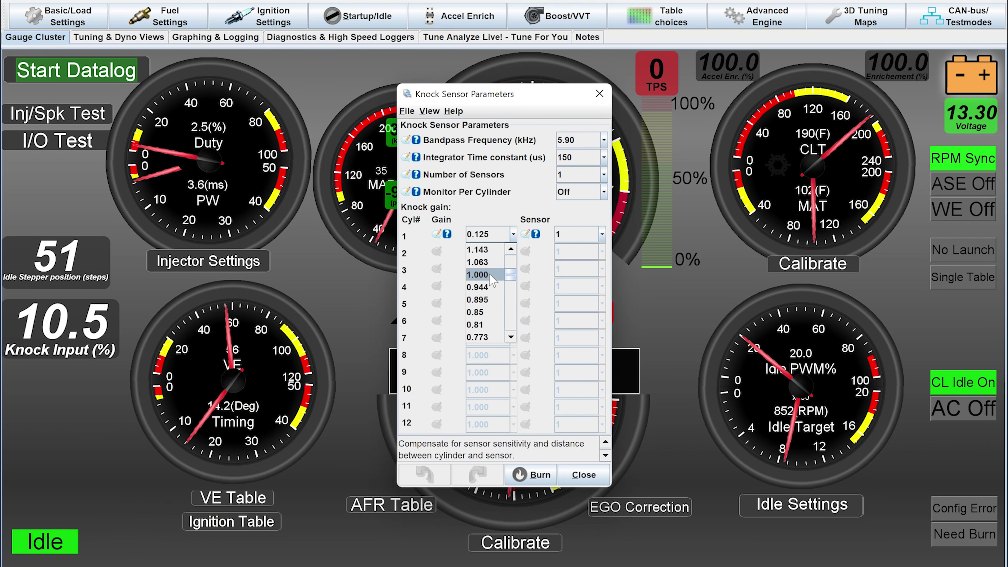
left_click(496, 274)
left_click(532, 475)
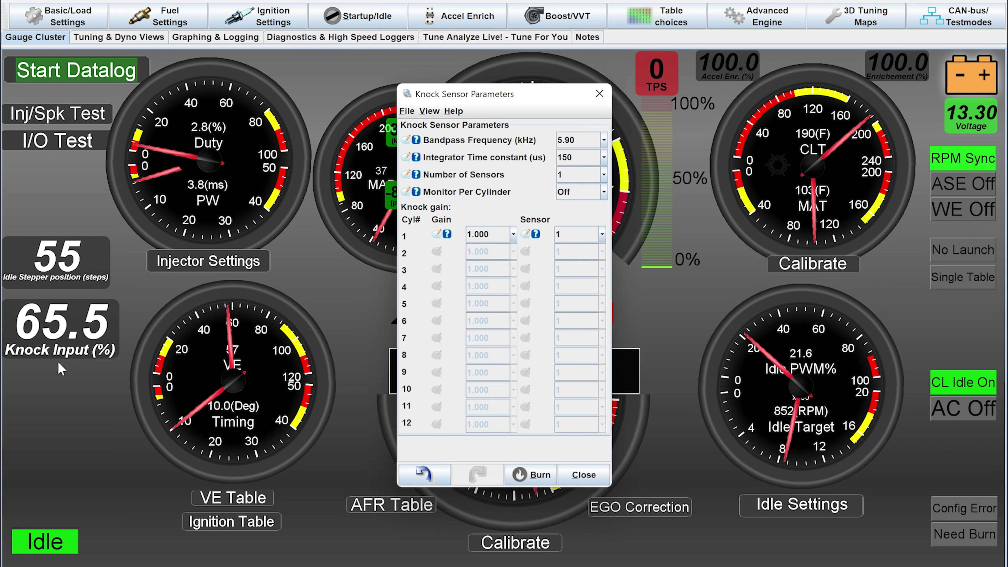
Set the cylinder 1 knock gain to 0.125, burn the change to the ECU, and close the Knock Sensor Parameters.
left_click(512, 235)
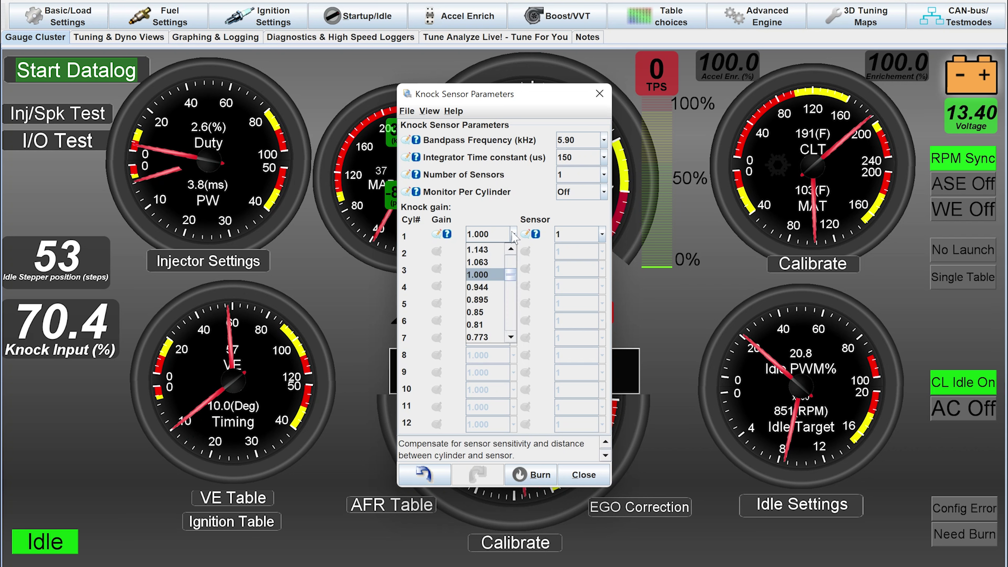
left_click(515, 328)
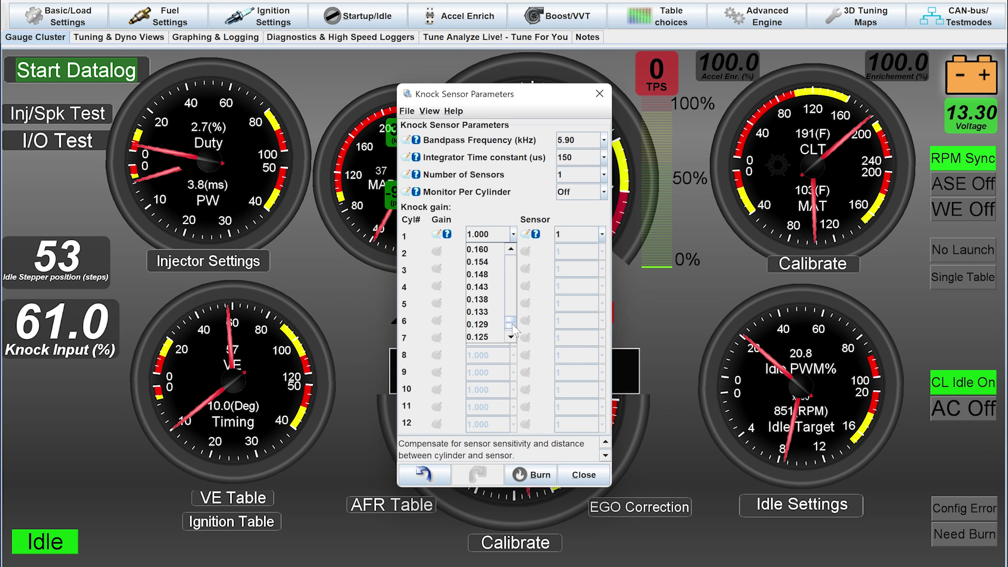
left_click(482, 337)
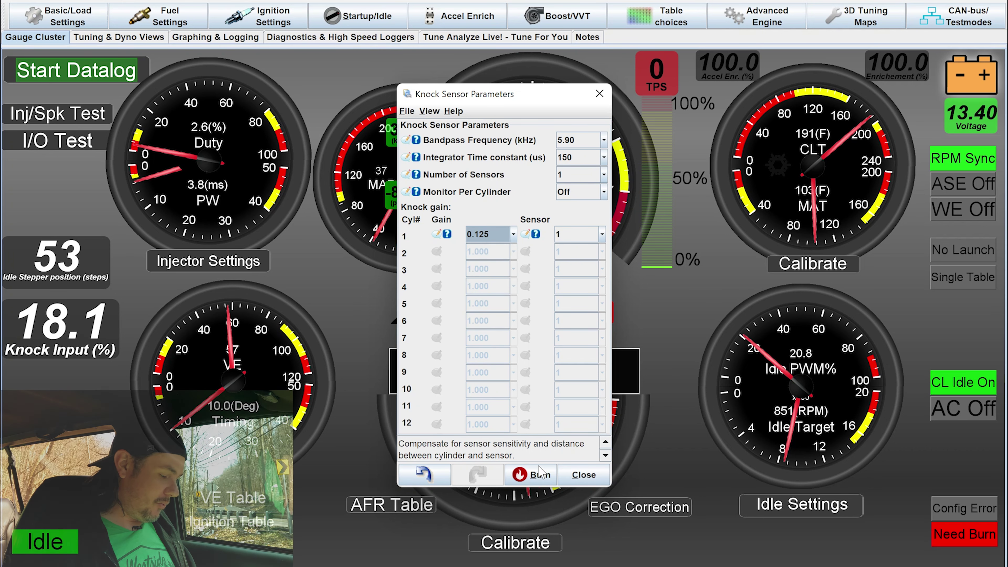
left_click(536, 475)
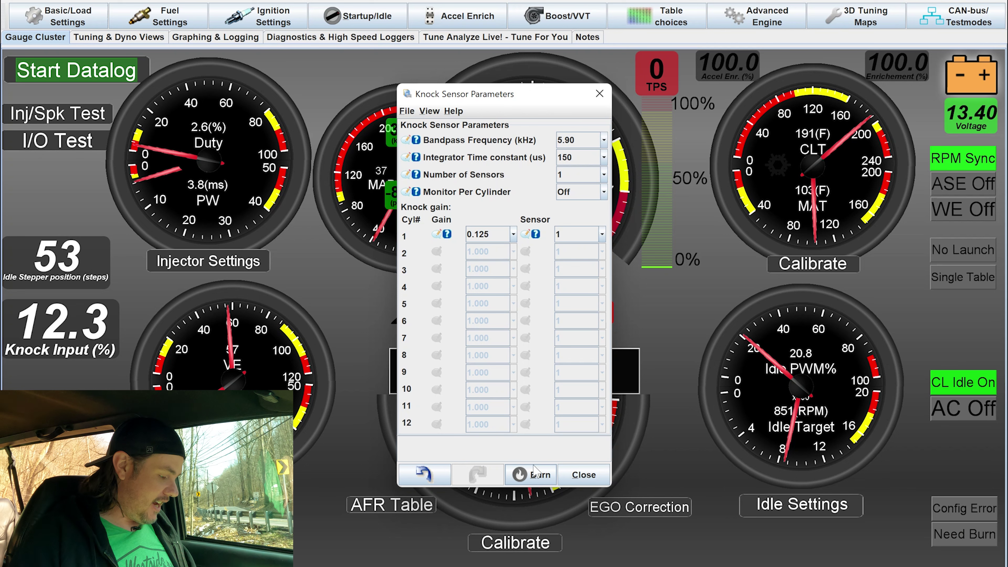
left_click(584, 474)
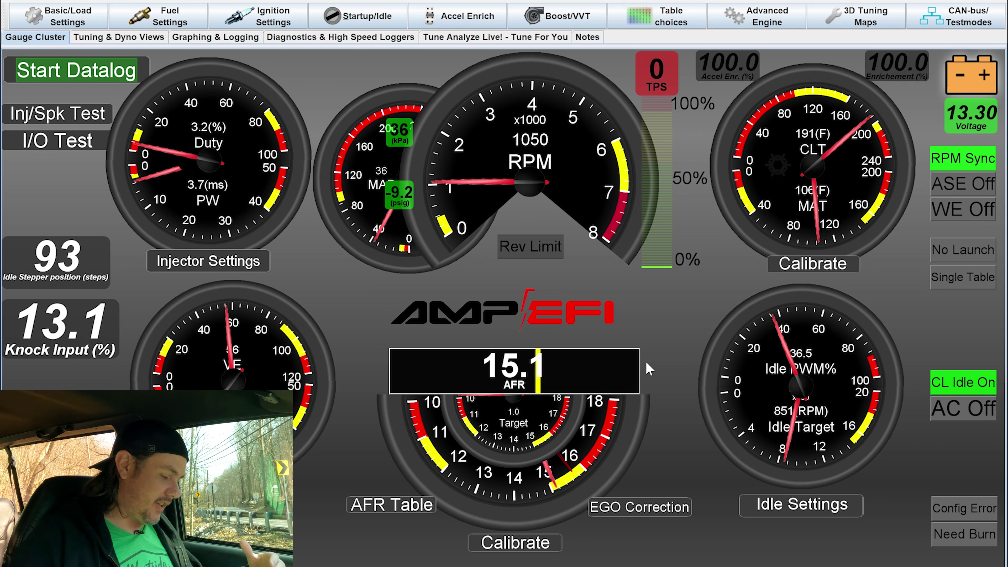
Open the Knock Window Settings and shift the first point of the Knock Window Start curve to 447 rpm and -0.3 deg.
left_click(258, 16)
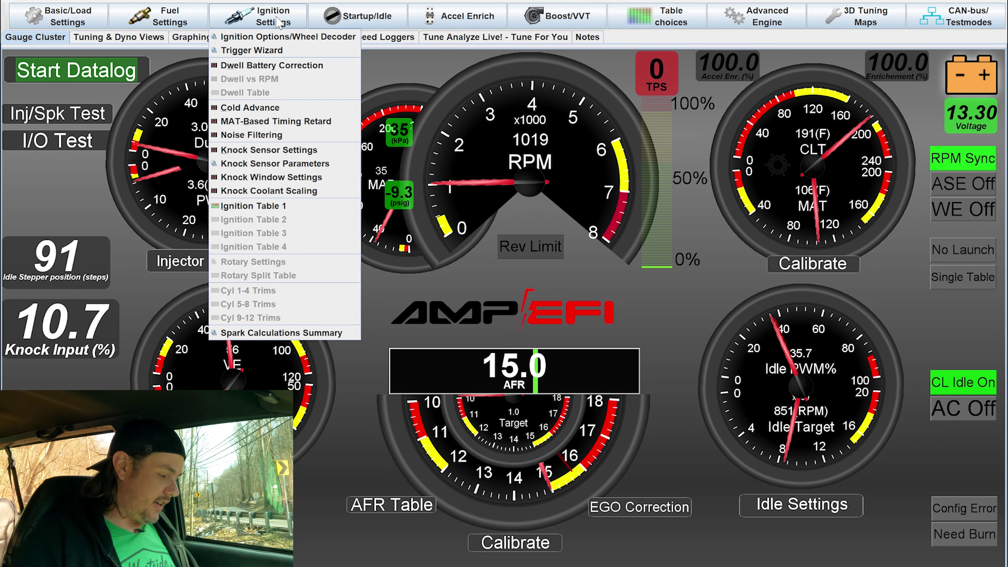
left_click(289, 178)
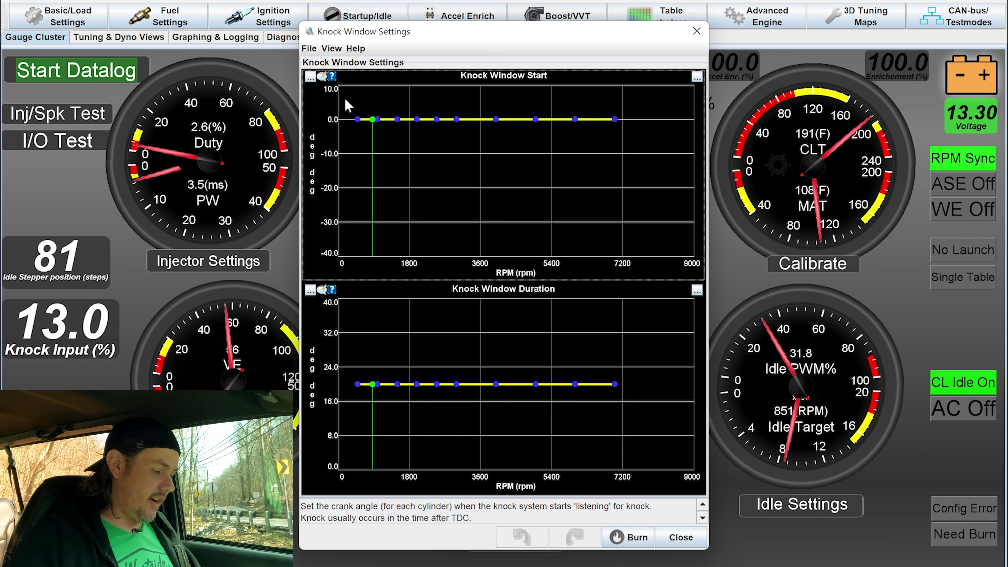
left_click_drag(348, 104, 632, 139)
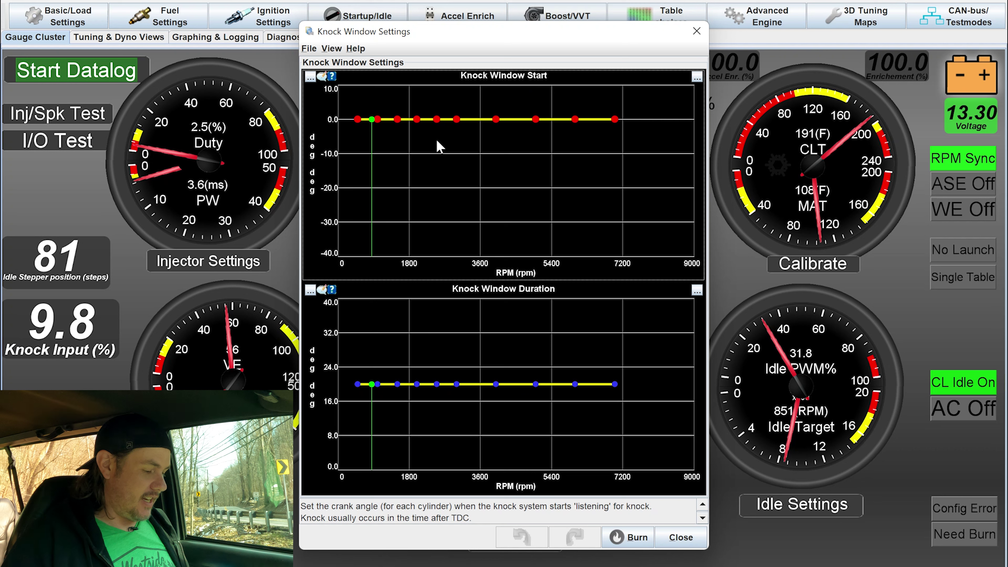
left_click_drag(356, 121, 357, 121)
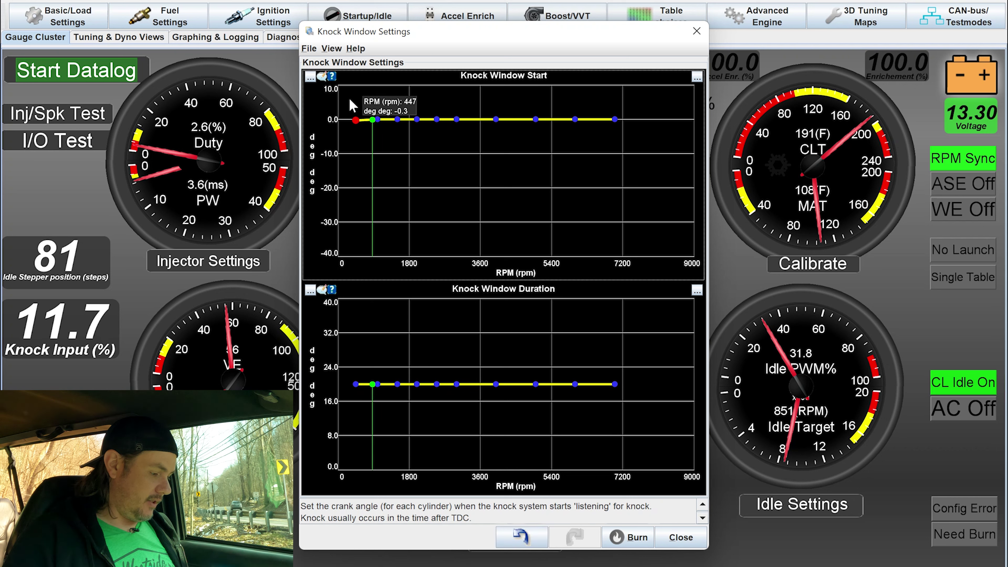
Display the value table of the Knock Window Start curve and raise all of its degree values by 5.
left_click(312, 78)
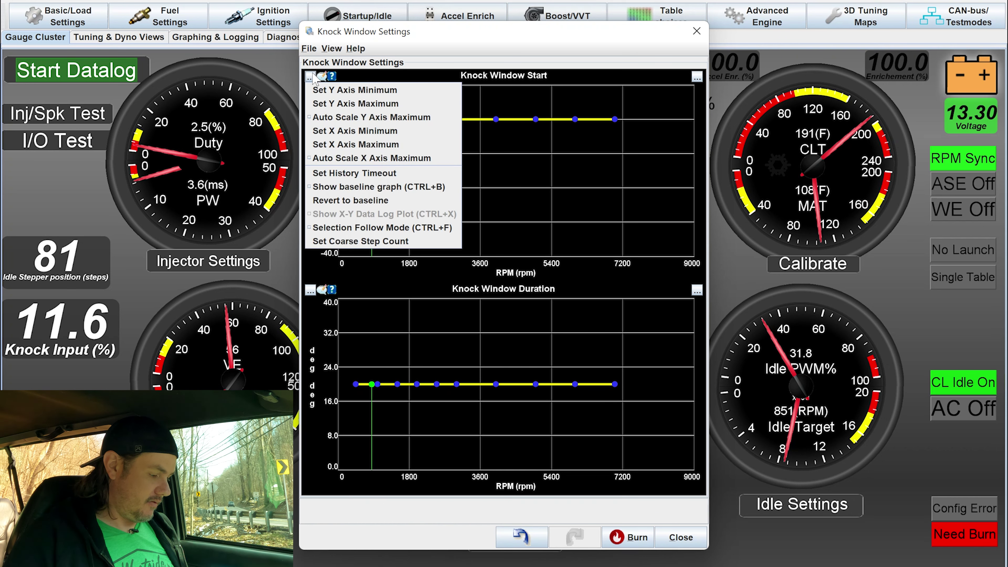
left_click(681, 80)
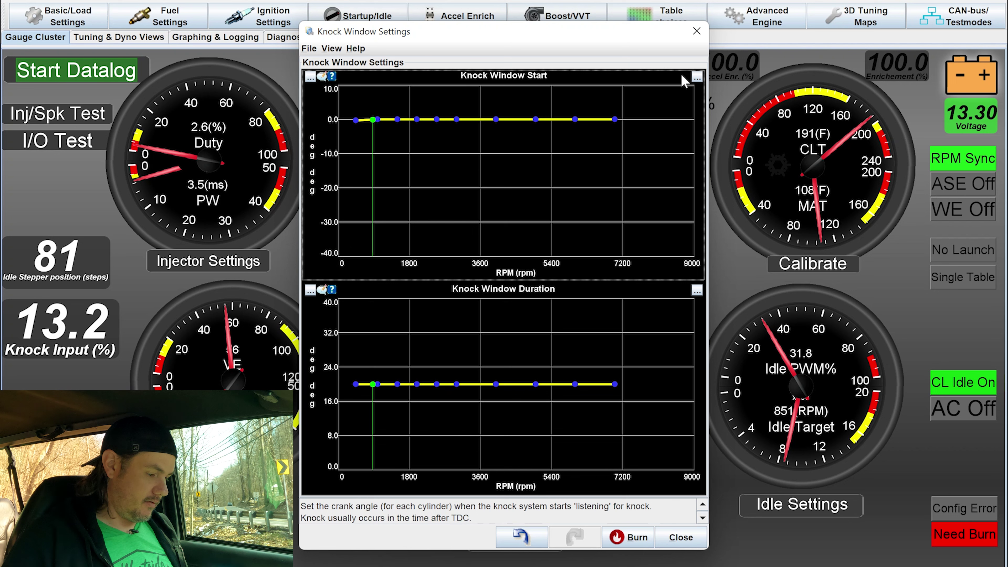
left_click(697, 78)
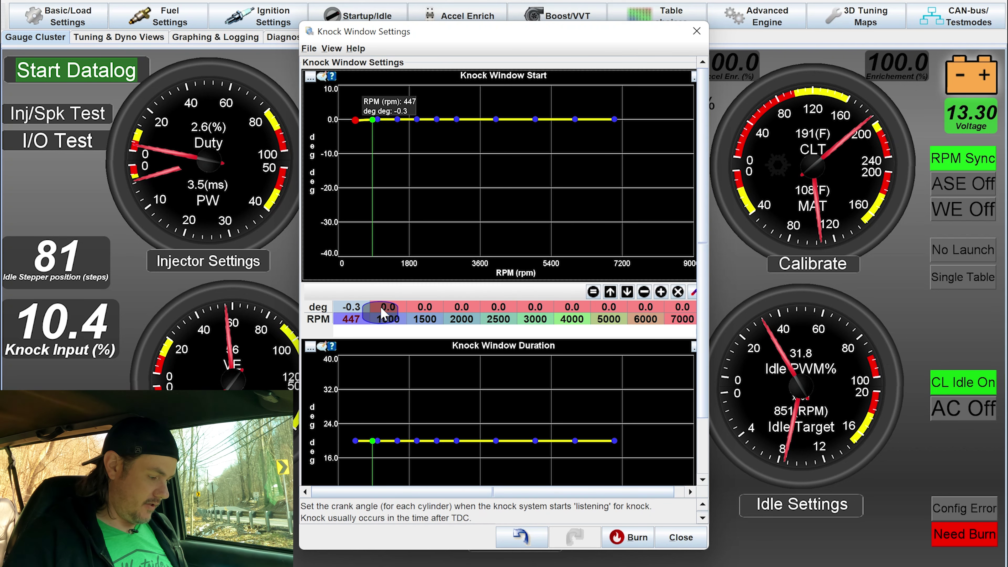
left_click_drag(356, 314, 704, 307)
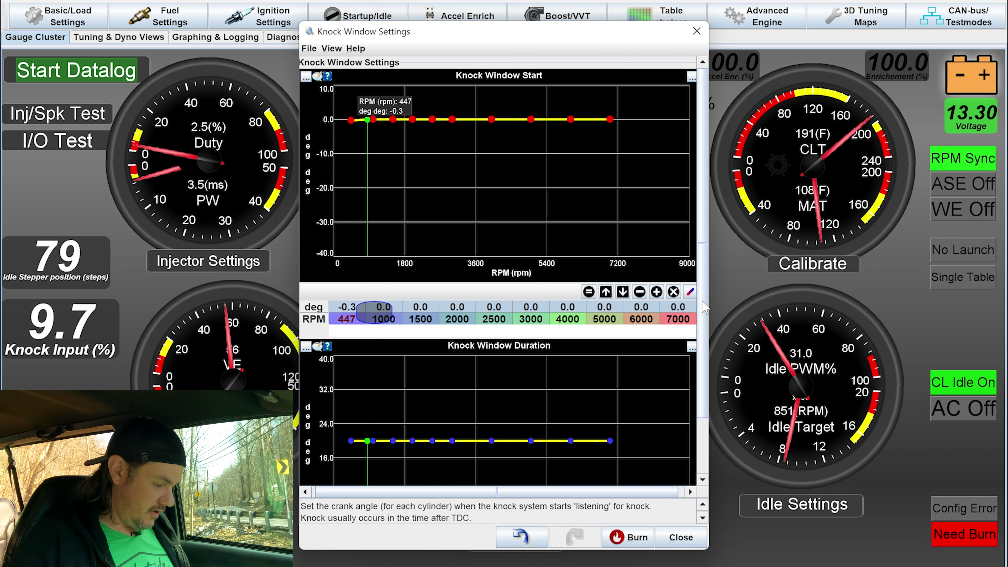
key("minus")
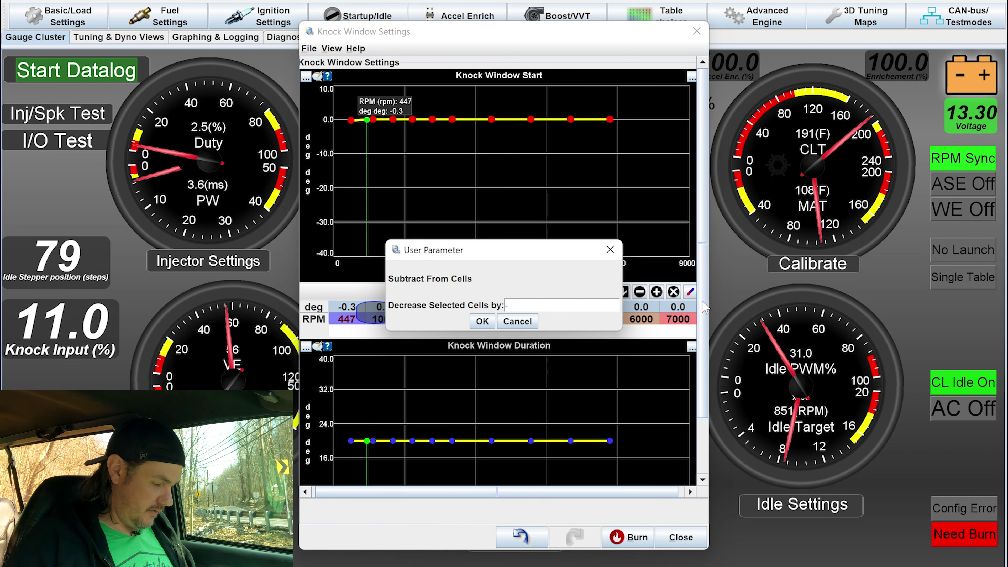
key("Return")
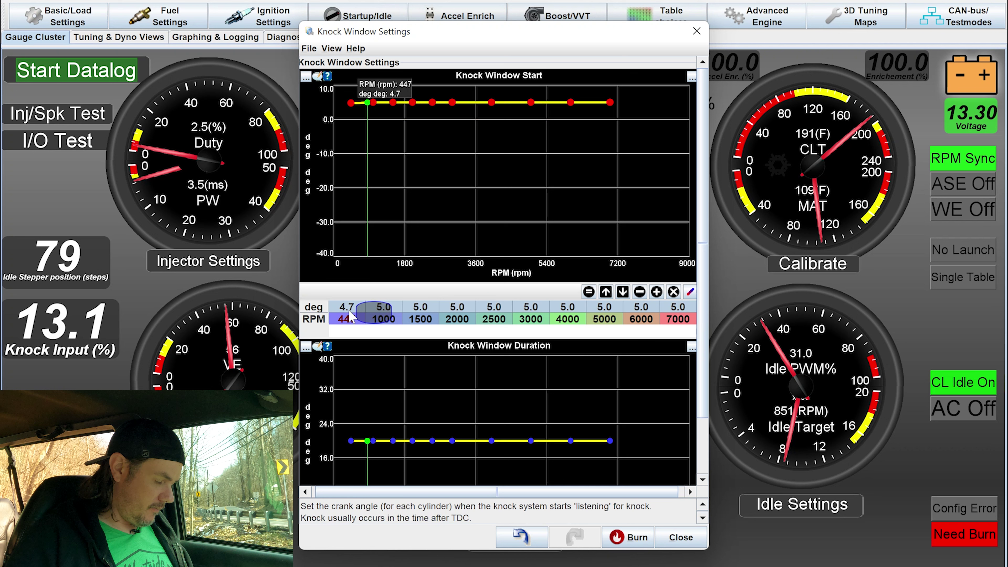
Decrease all degree values of the Knock Window Start curve by 10, burn the change to the ECU, and close the settings.
left_click_drag(353, 318, 684, 315)
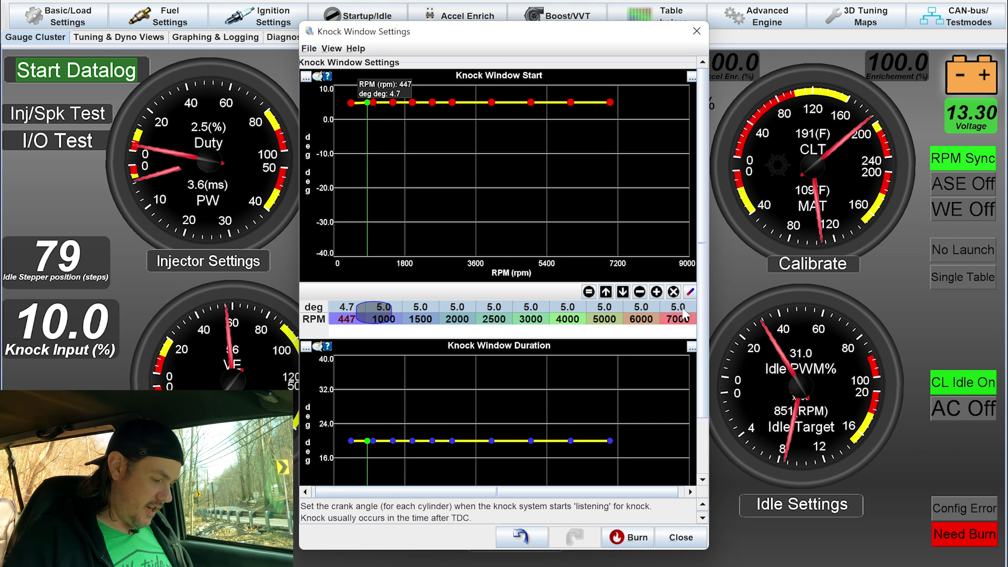
left_click(640, 292)
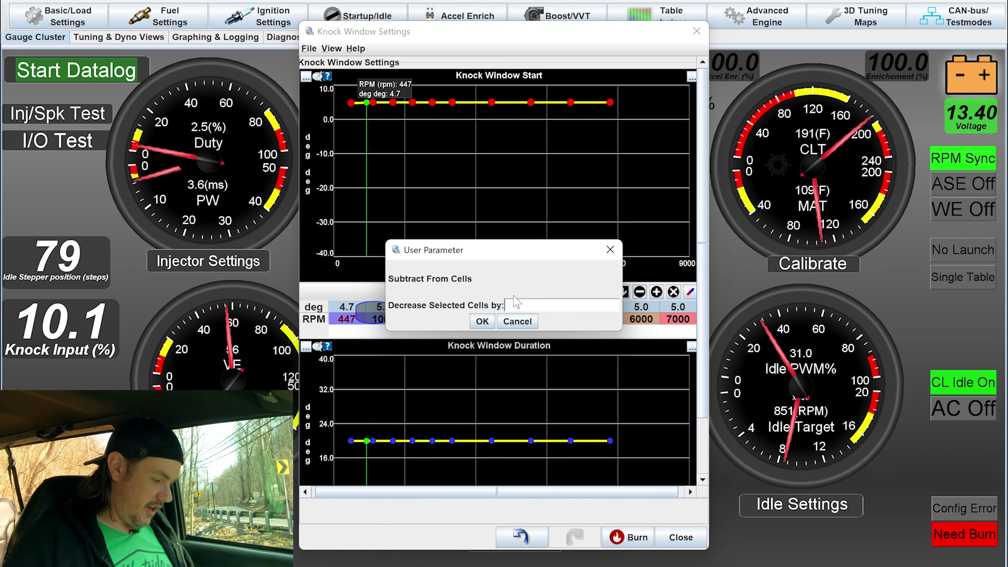
type("10")
key("Return")
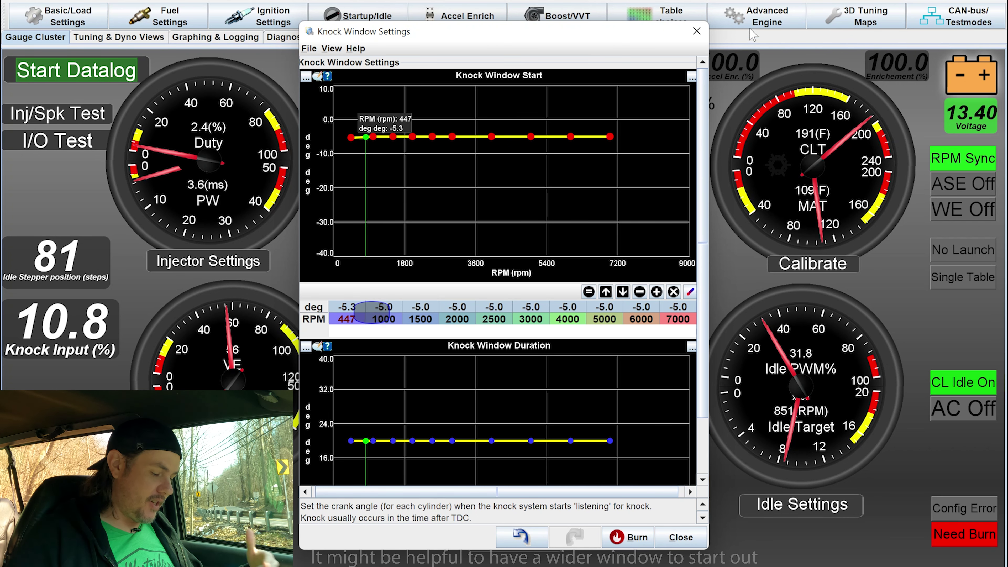
left_click(632, 537)
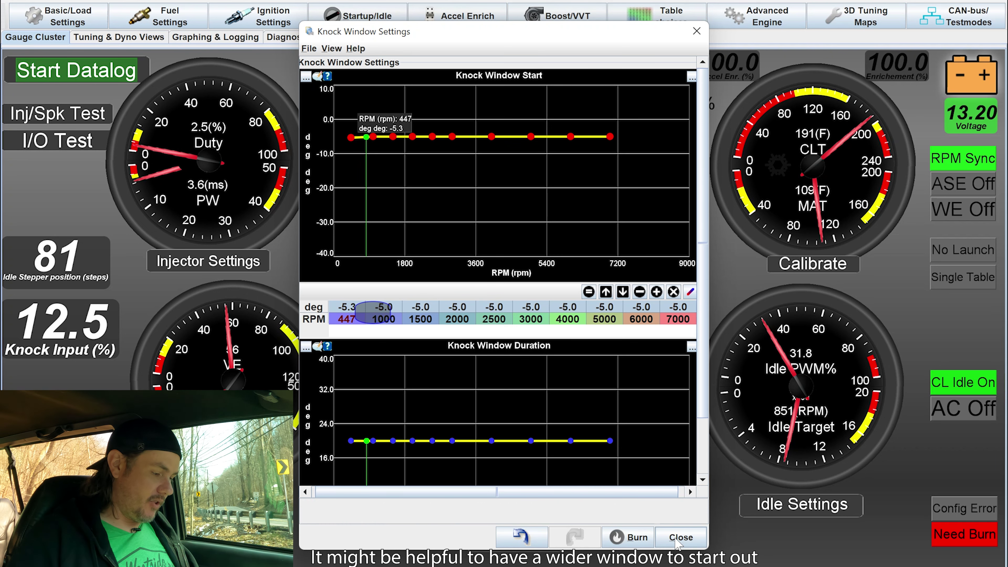
left_click(681, 537)
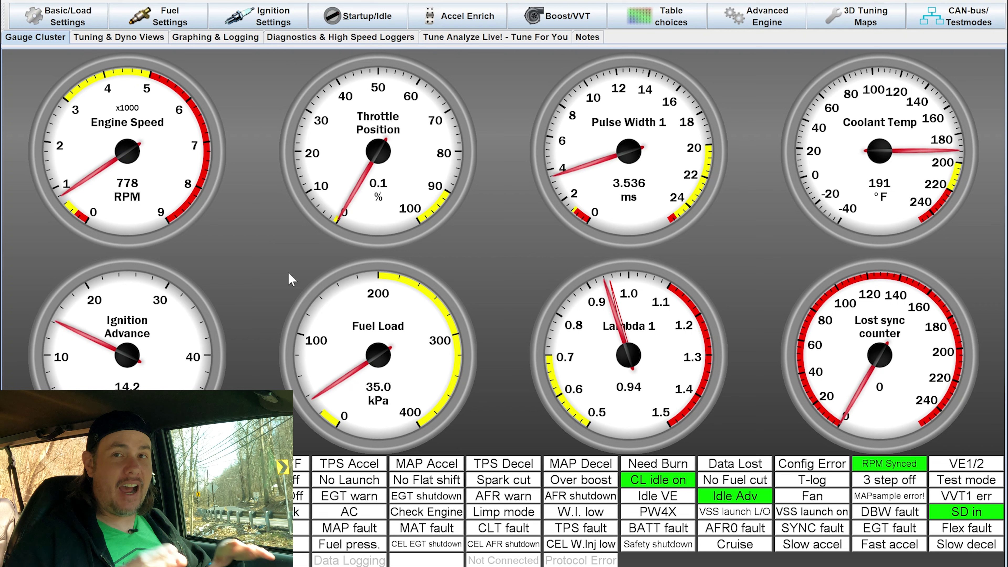
Enable Designer Mode on the gauge cluster and delete all of its gauges and indicators.
right_click(264, 182)
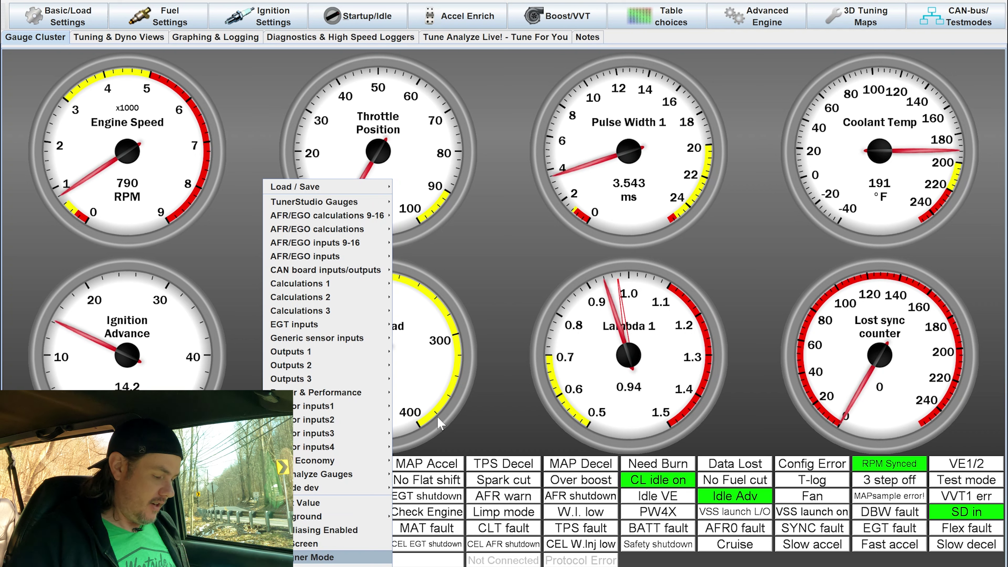
left_click(307, 557)
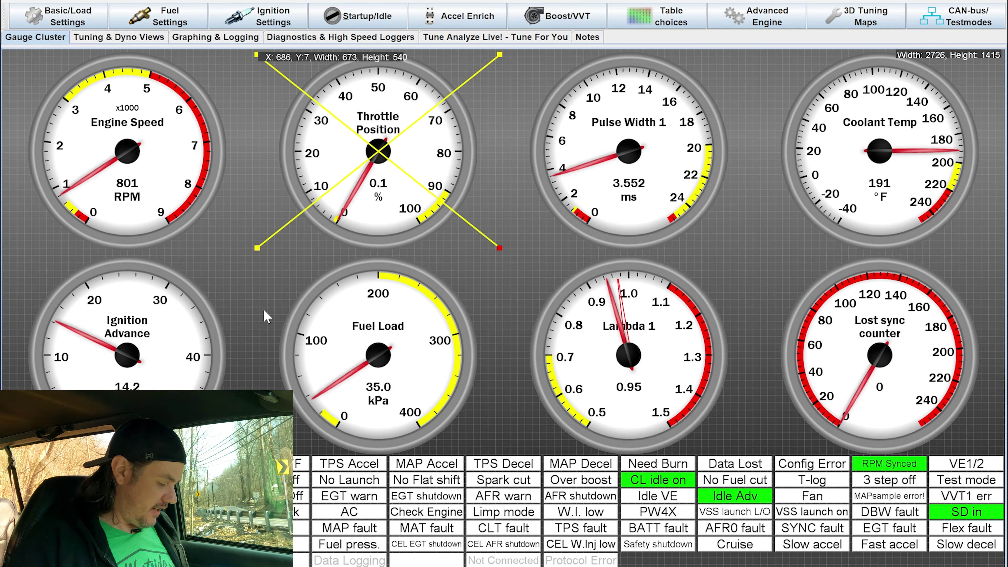
key("ctrl+a")
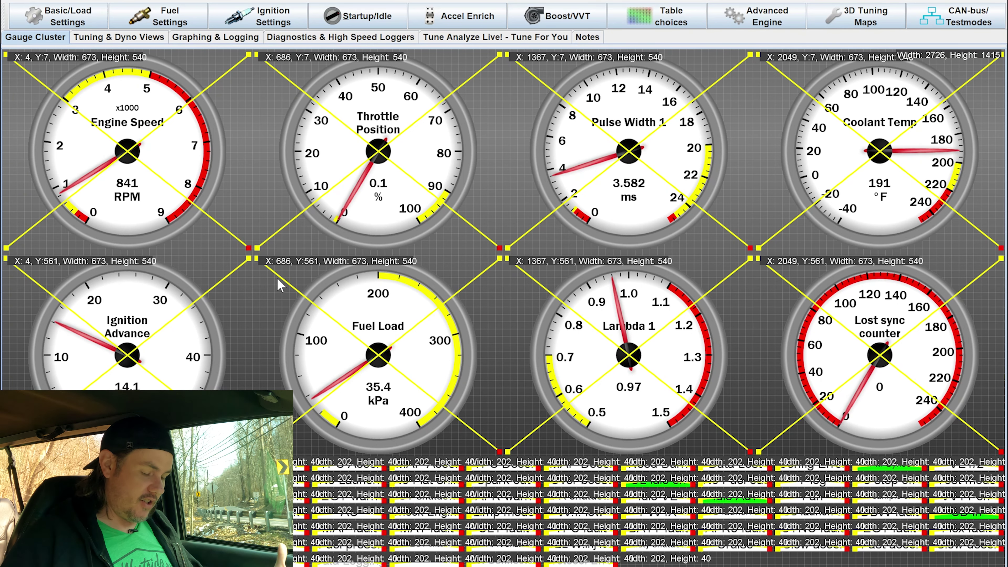
key("Delete")
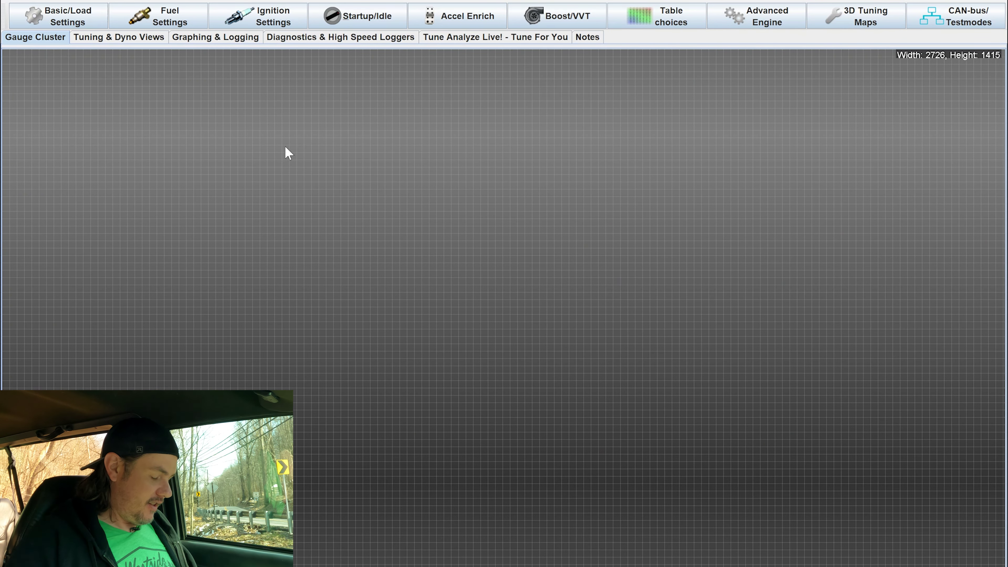
Add a new Basic Readout White gauge to the empty dashboard and close the gauge selection.
right_click(288, 153)
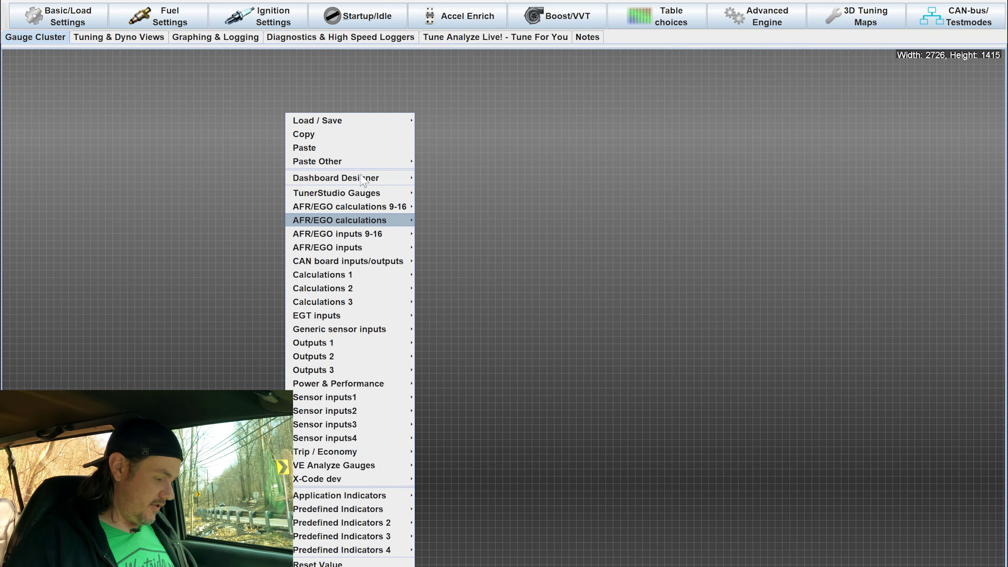
mouse_move(366, 180)
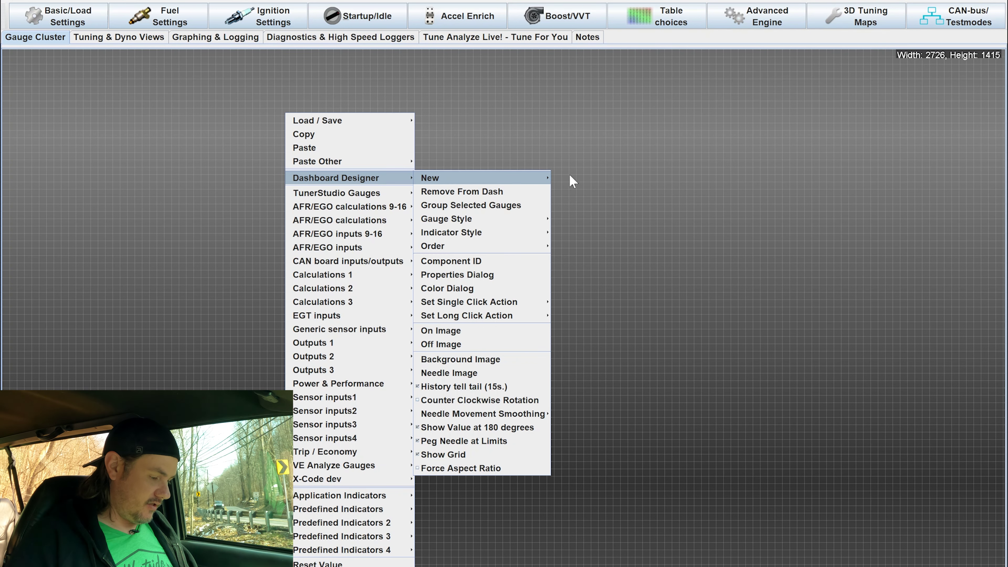
mouse_move(569, 176)
left_click(578, 179)
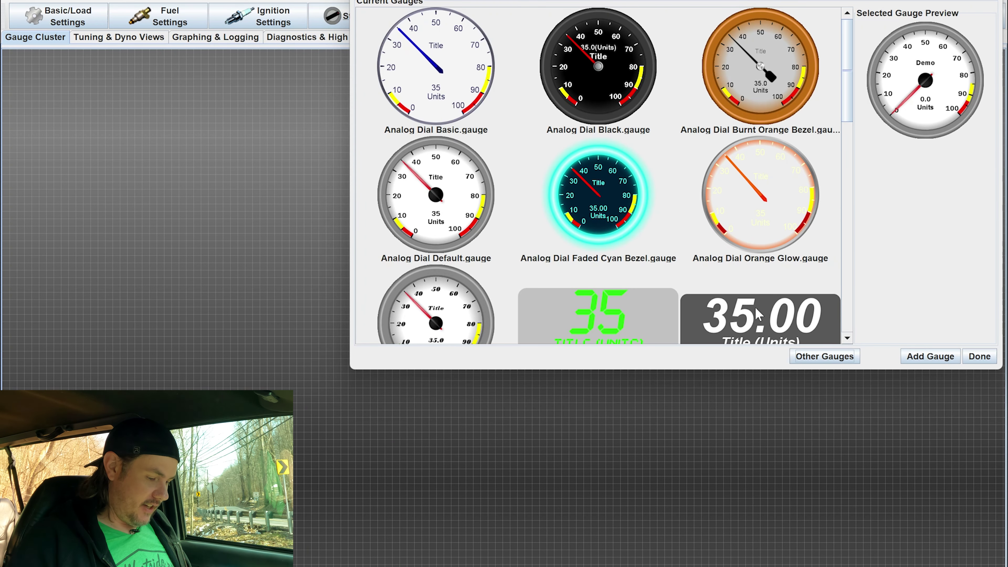
left_click(921, 357)
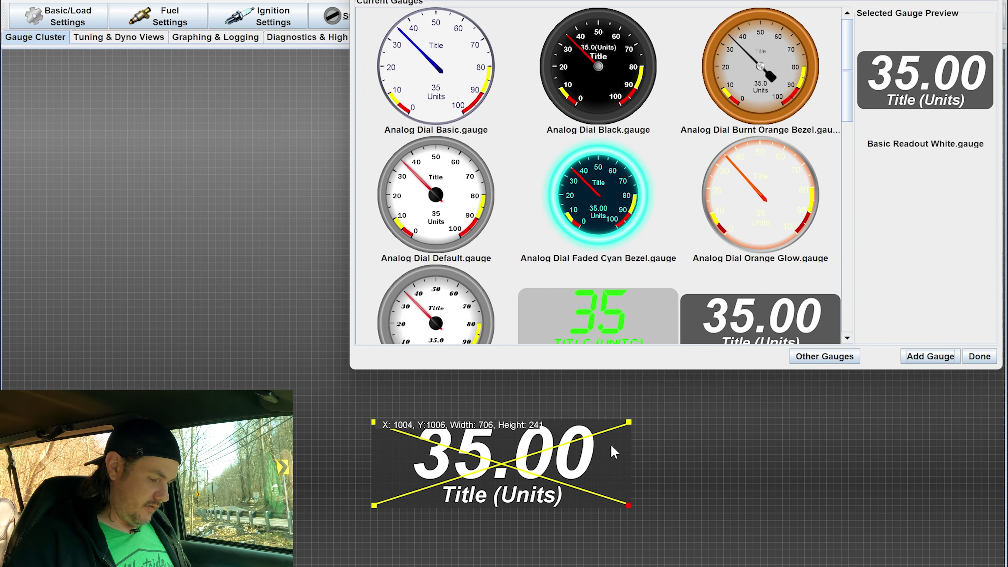
left_click(979, 357)
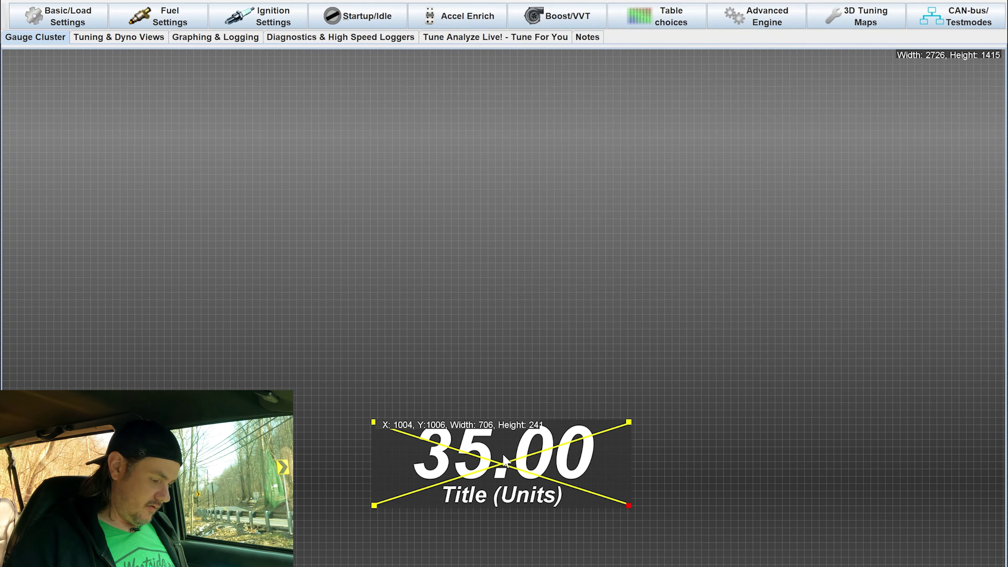
Move the readout gauge to about X 82, Y 114 and enlarge it to about 2529 wide by 1152 high.
left_click_drag(500, 460, 161, 133)
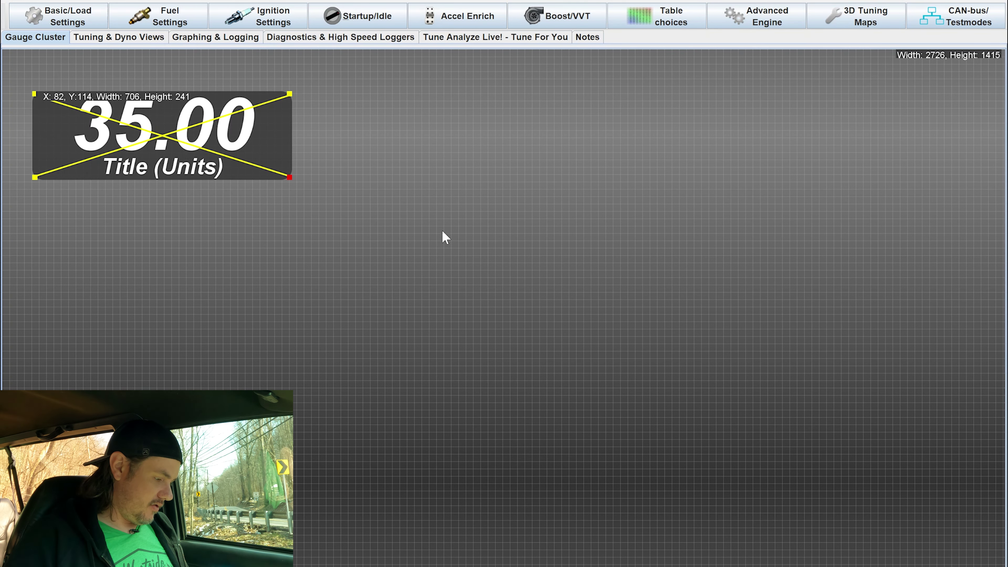
left_click_drag(290, 178, 680, 350)
left_click_drag(745, 400, 960, 512)
Assign the Knock Input - knockinGauge channel from Sensor inputs1 to the large readout gauge.
right_click(689, 307)
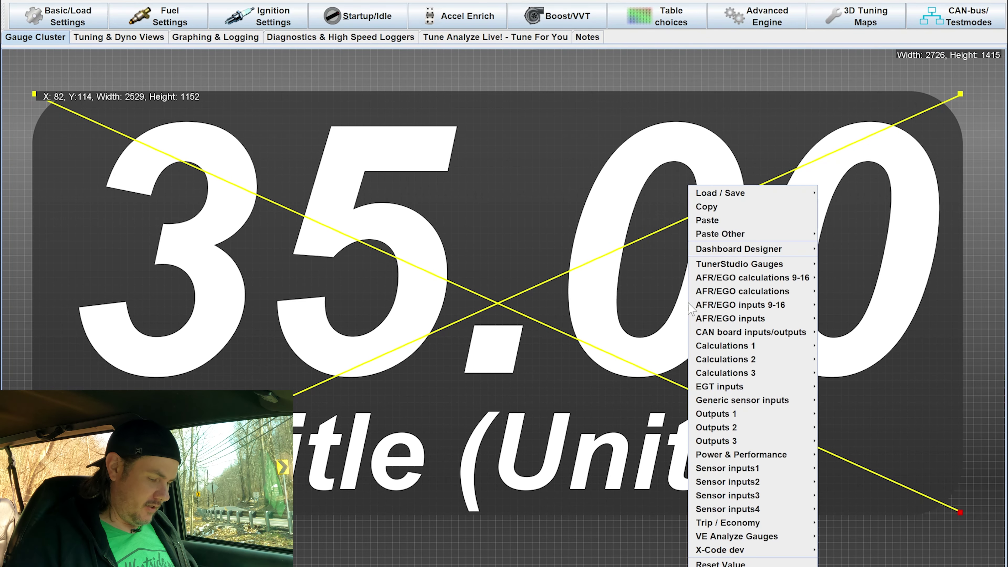
mouse_move(753, 349)
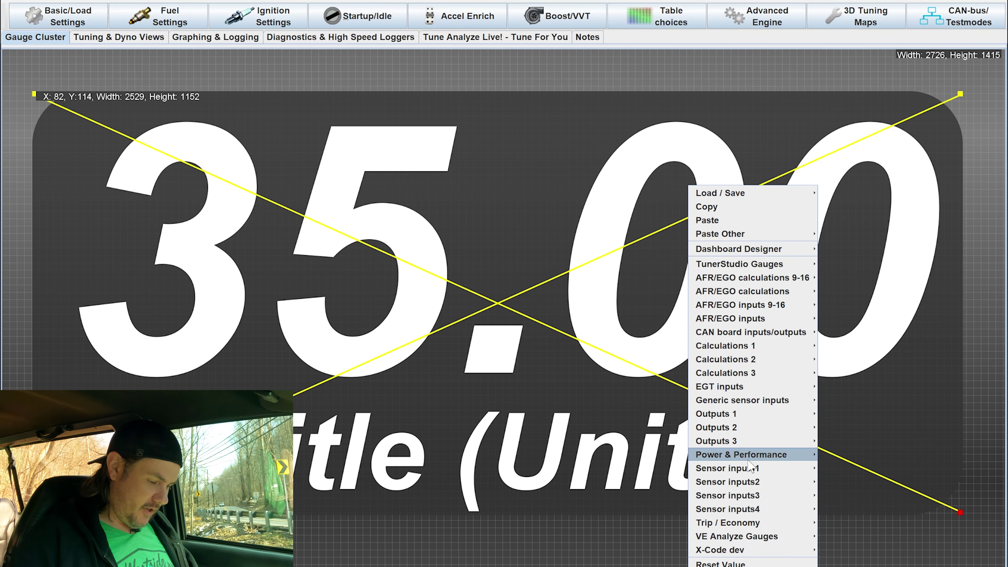
mouse_move(749, 472)
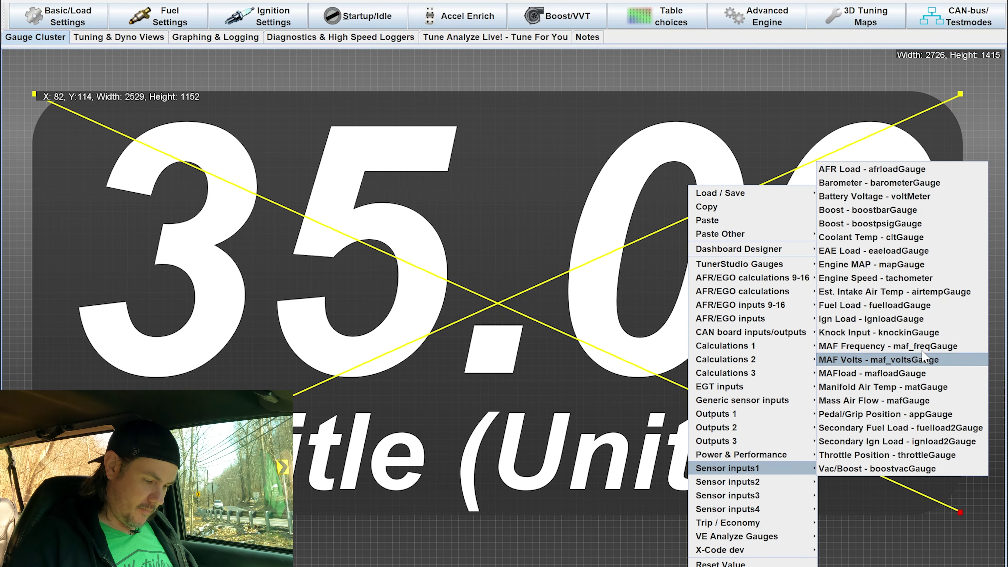
left_click(913, 332)
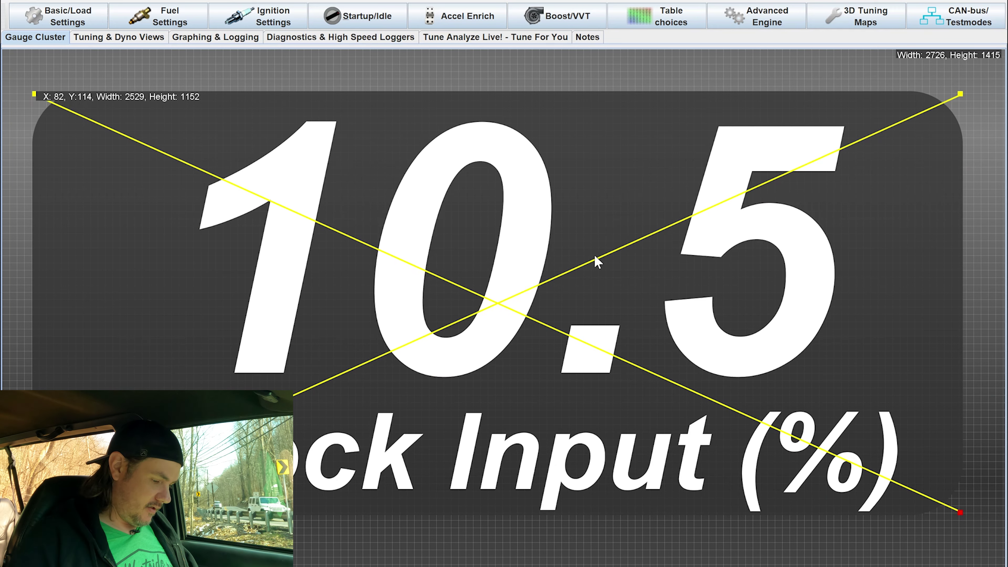
right_click(505, 223)
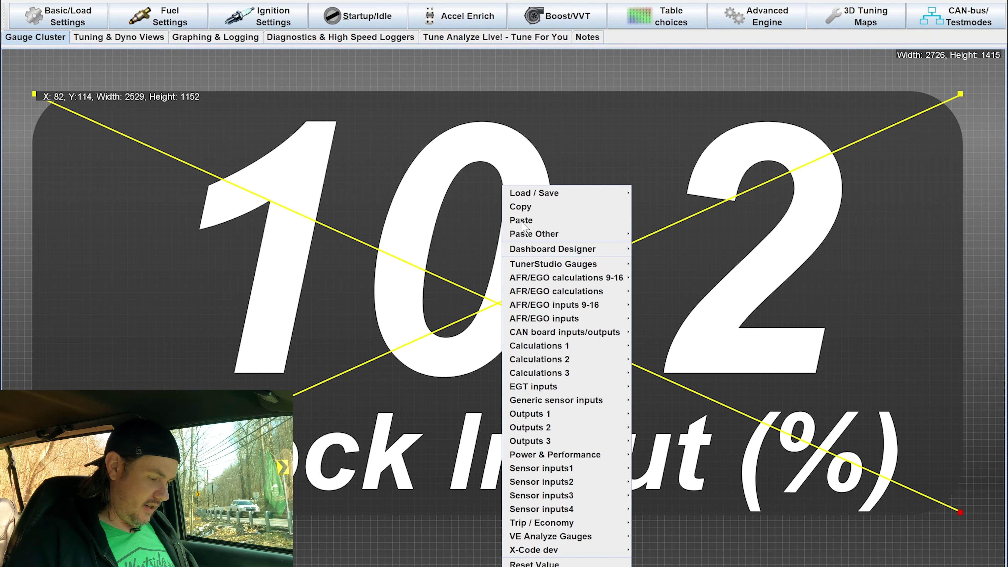
mouse_move(597, 254)
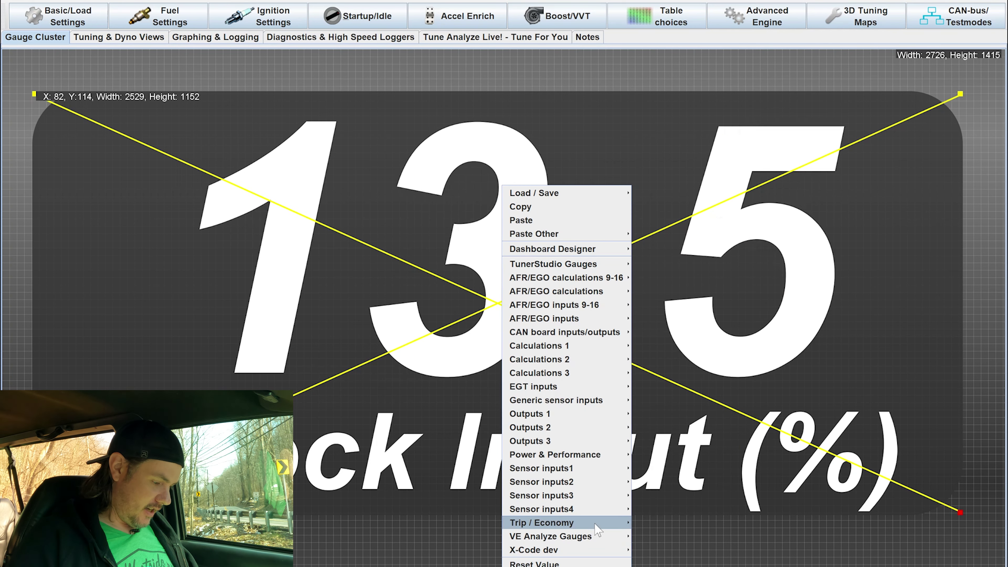
left_click(551, 133)
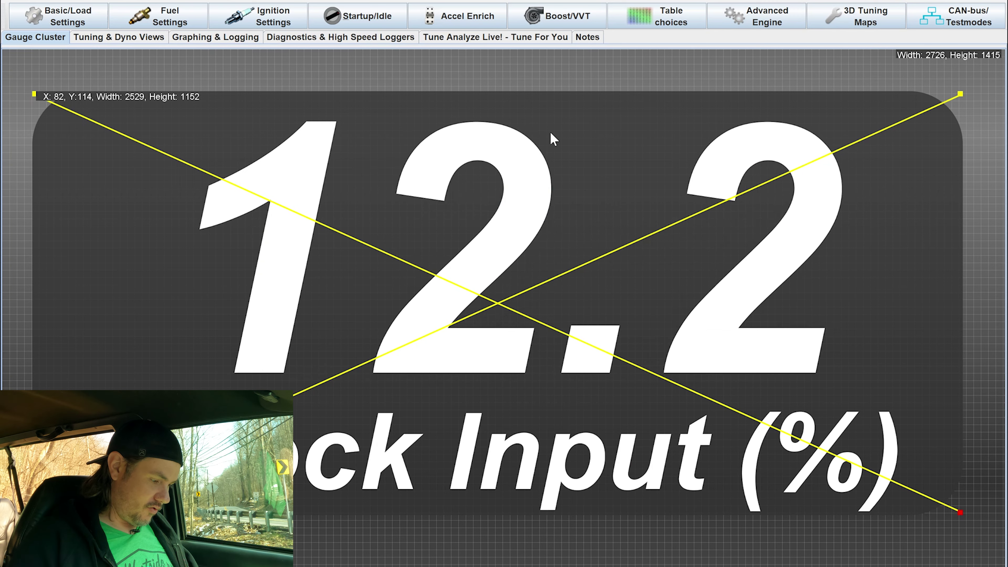
Open the Knock Input gauge's properties and set its High Warning to 70 and High Critical to 75.
right_click(550, 133)
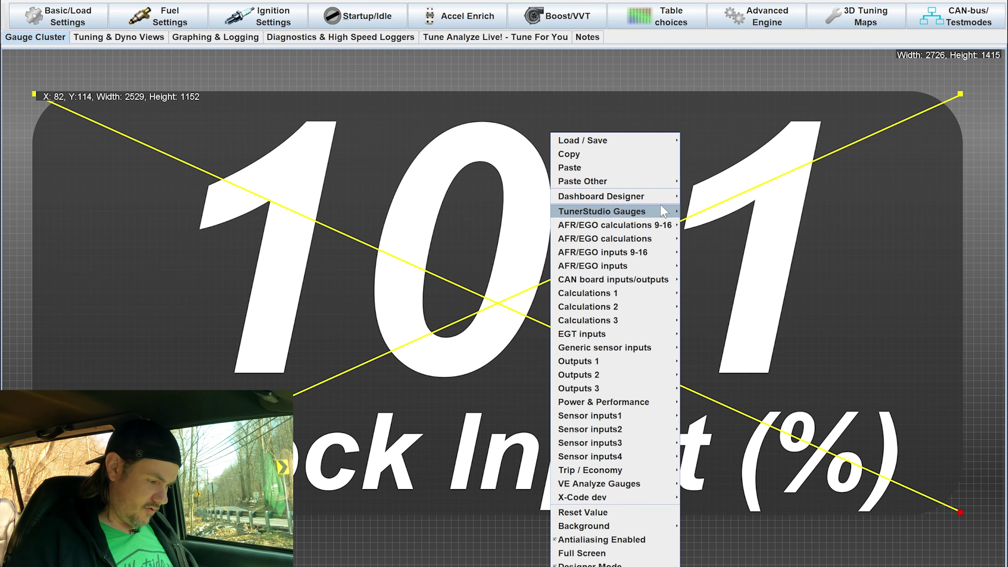
mouse_move(661, 195)
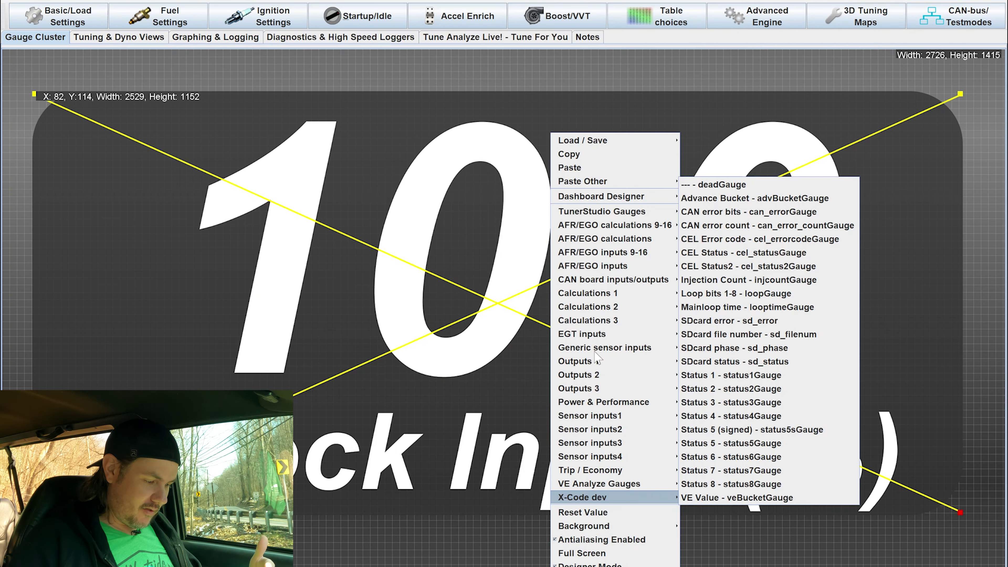
mouse_move(614, 198)
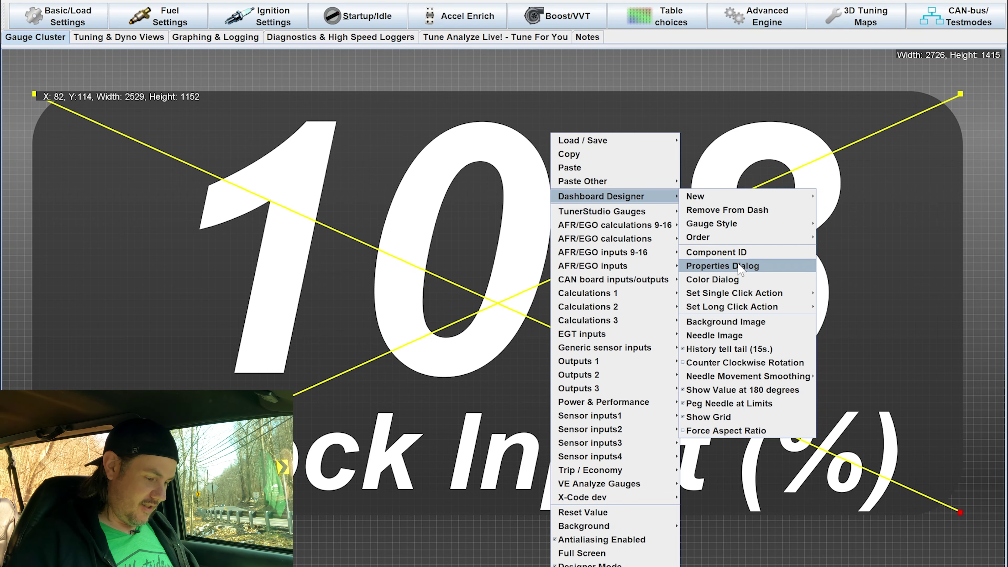
left_click(740, 269)
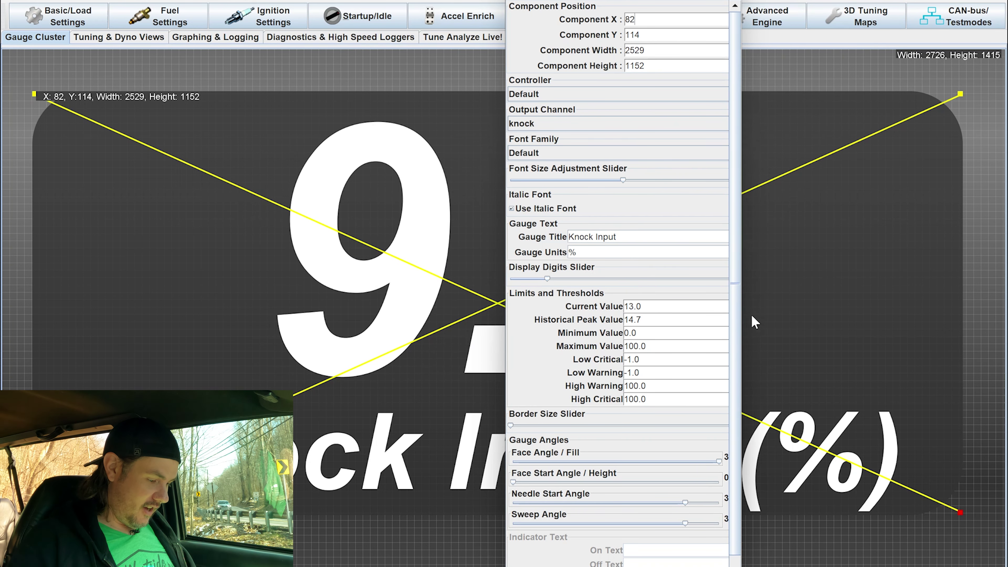
left_click_drag(735, 288, 730, 207)
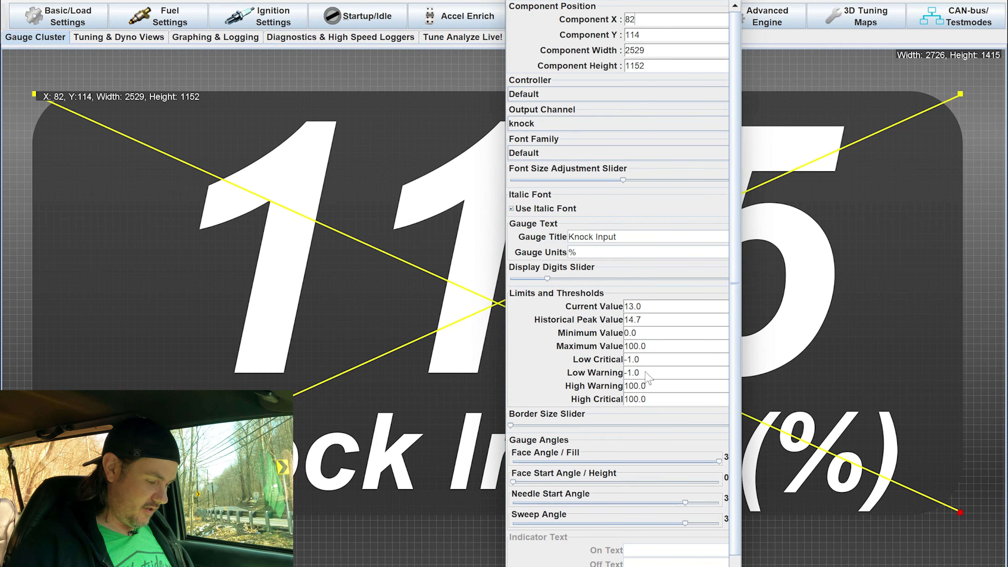
left_click(650, 386)
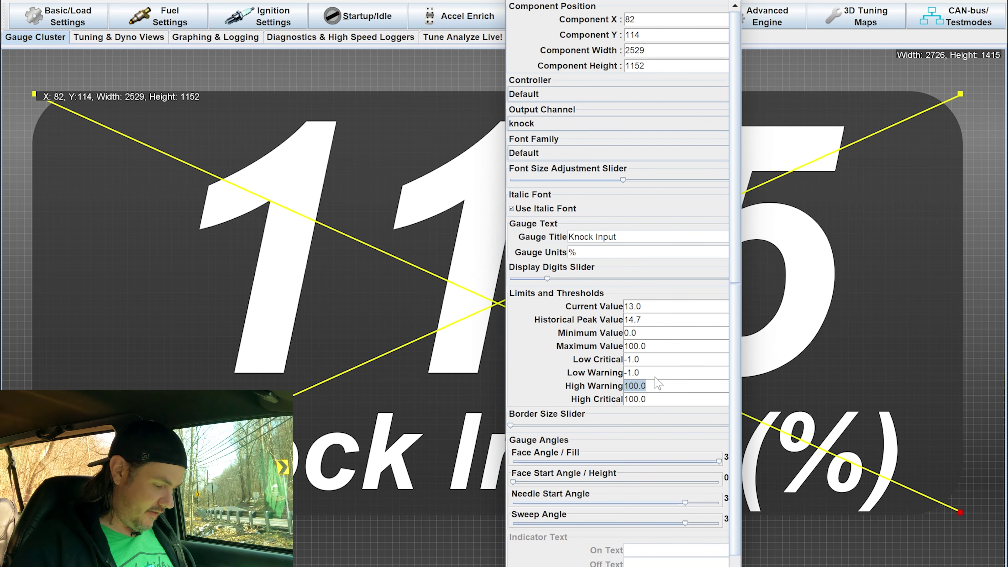
type("70")
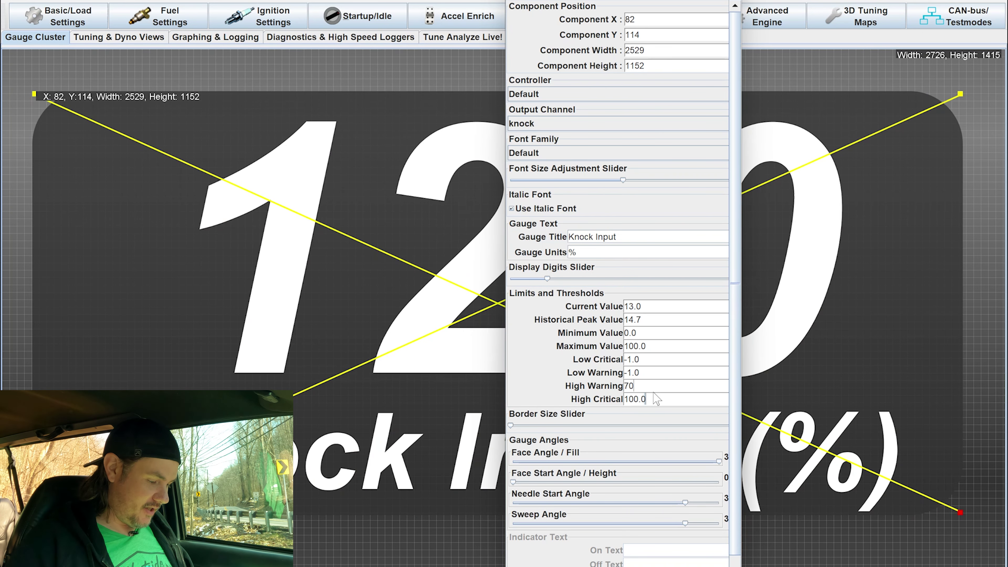
left_click(657, 399)
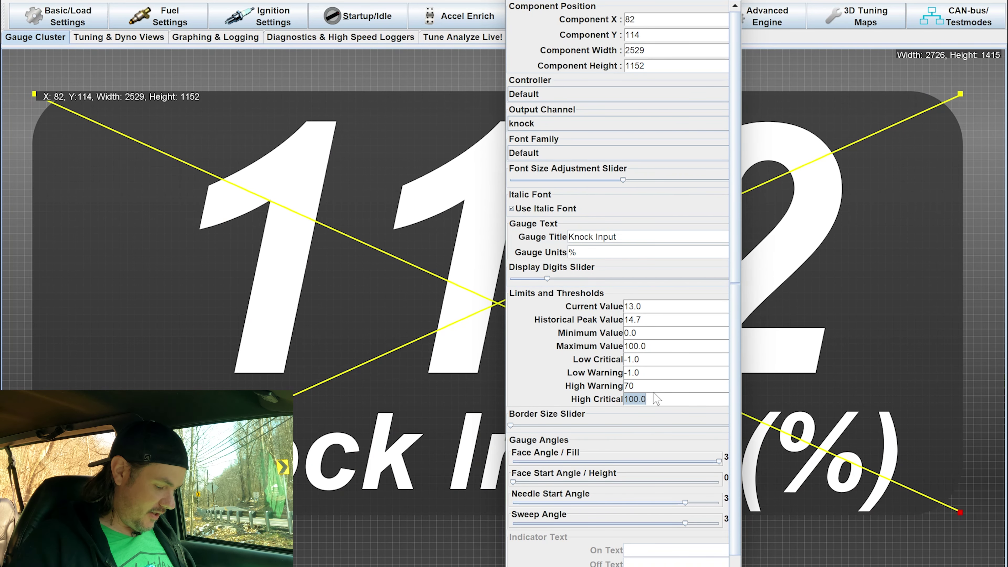
type("75")
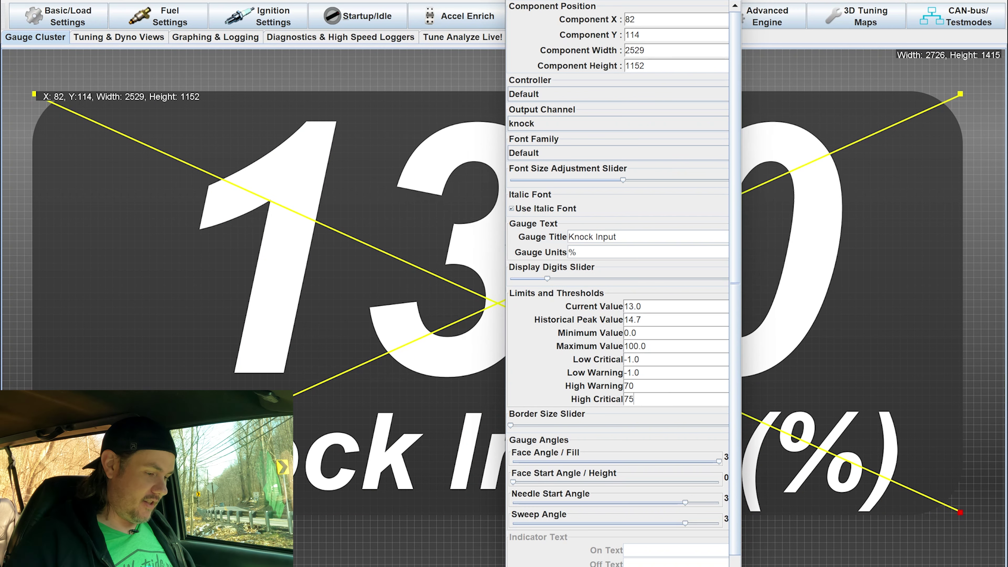
key("Escape")
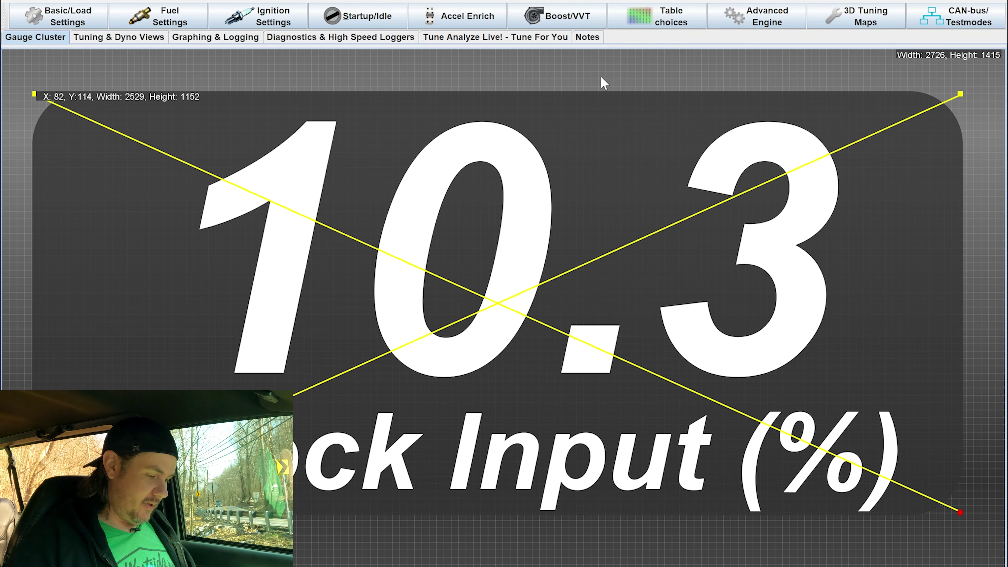
Turn off Designer Mode on the dashboard and switch to the Graphing & Logging view.
right_click(603, 79)
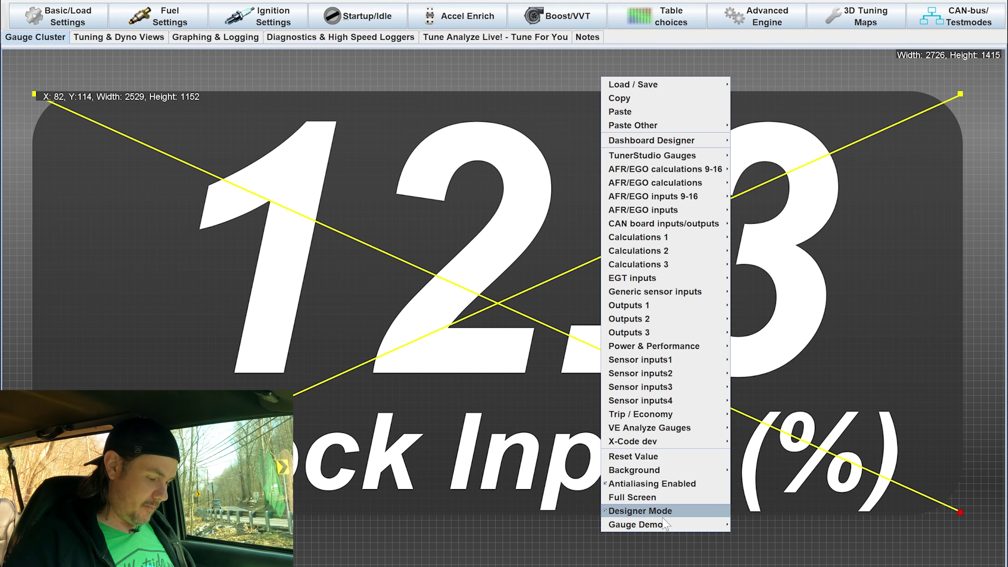
left_click(659, 512)
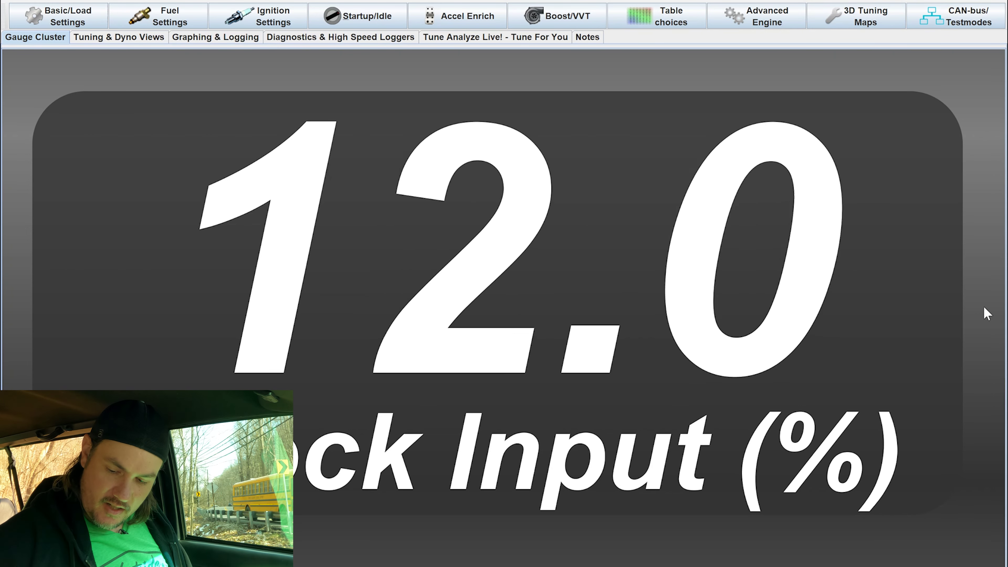
left_click(216, 37)
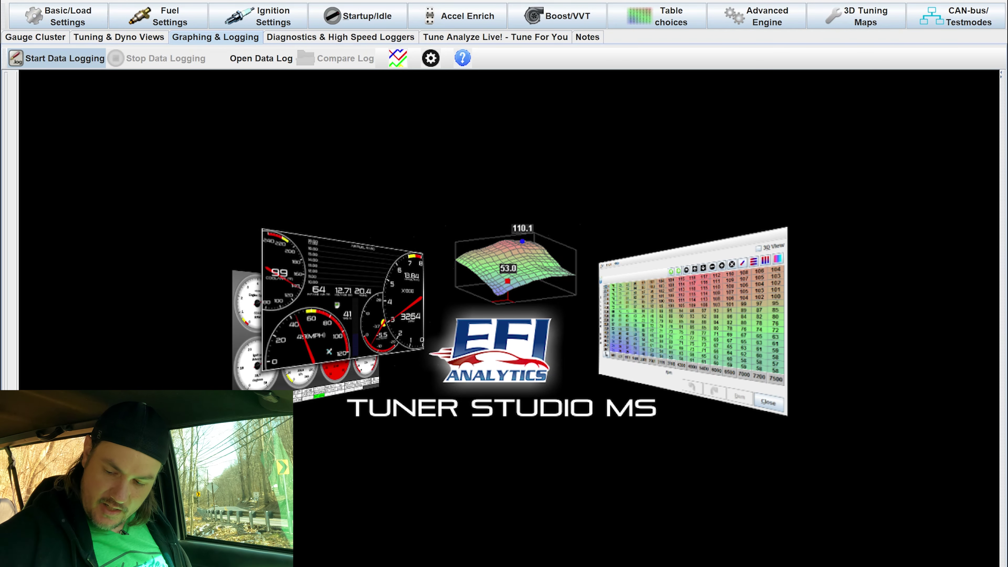
Record a data log named 2022-03-10_14.37.51.mlg, checking the Knock Input gauge dashboard before stopping the logging.
left_click(55, 58)
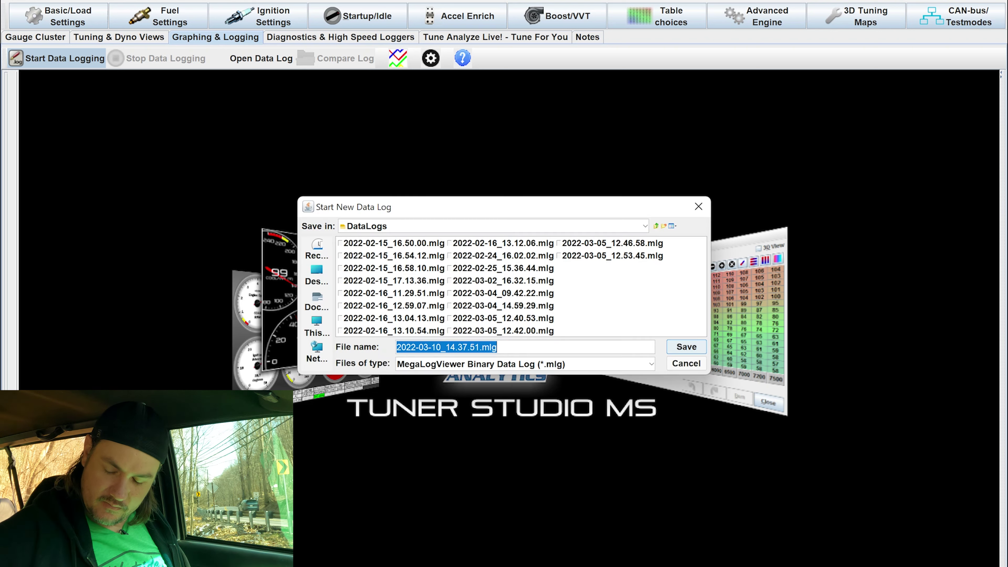
key("Return")
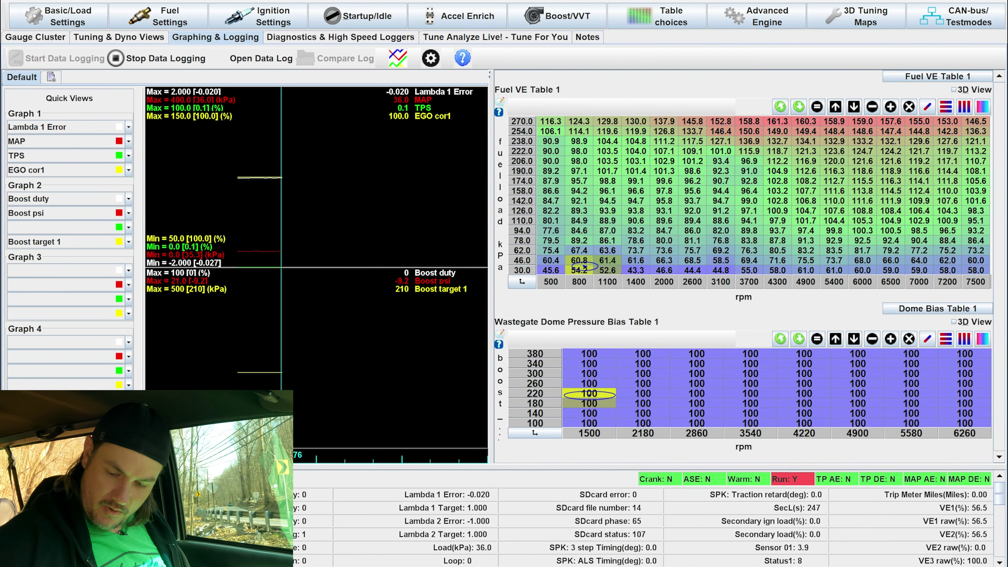
left_click(35, 37)
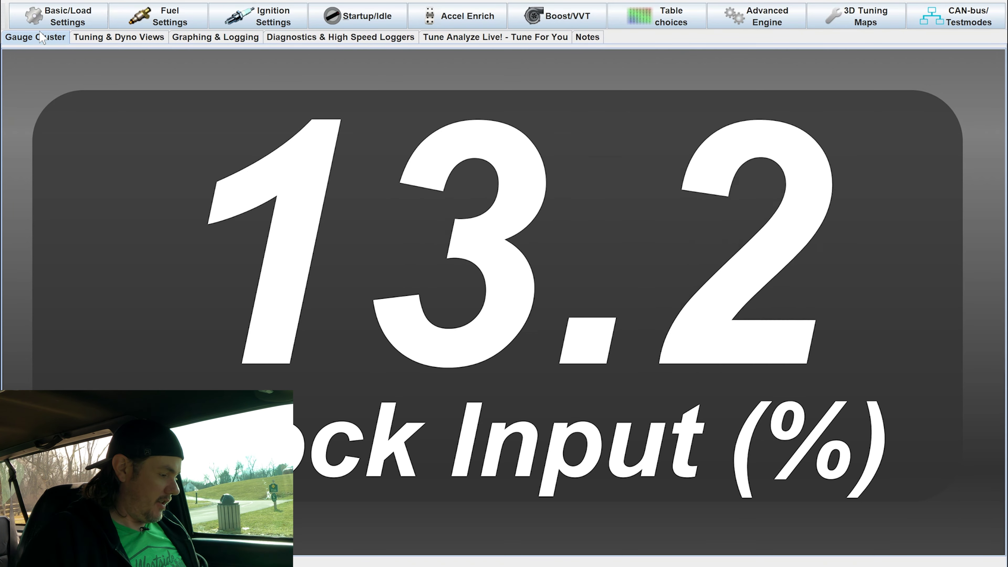
left_click(178, 37)
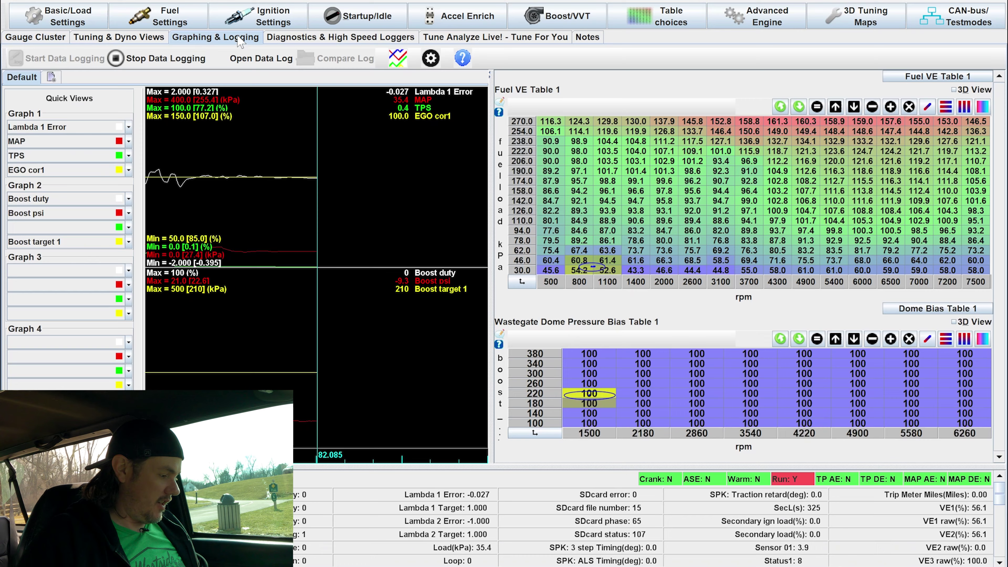
left_click(169, 65)
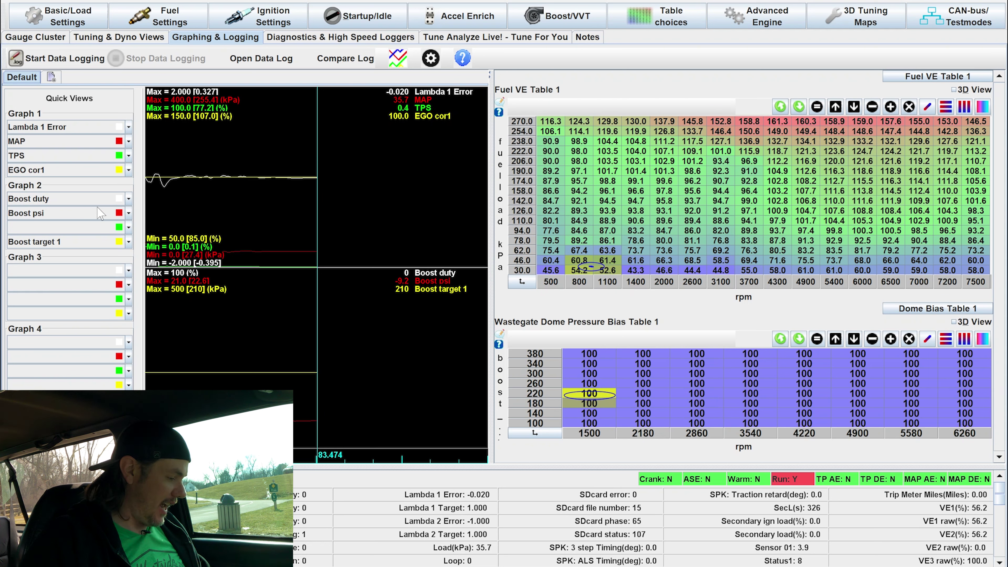
left_click(129, 199)
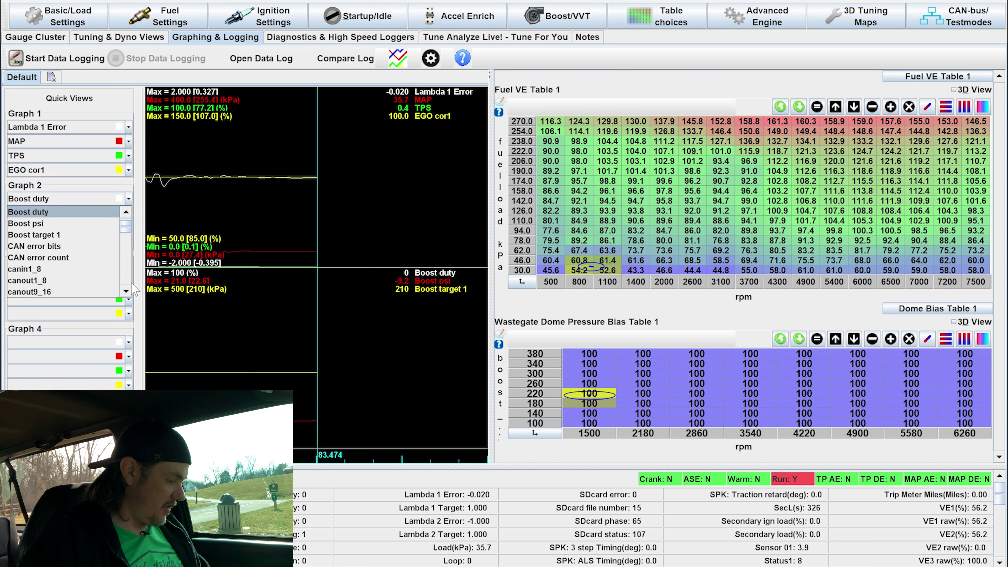
scroll(129, 283, "down", 10)
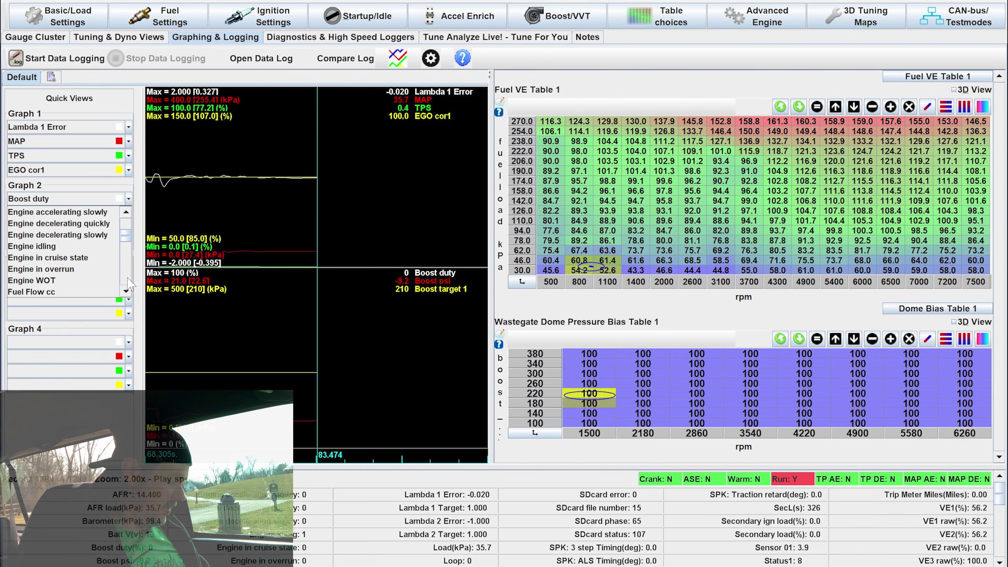
left_click(134, 217)
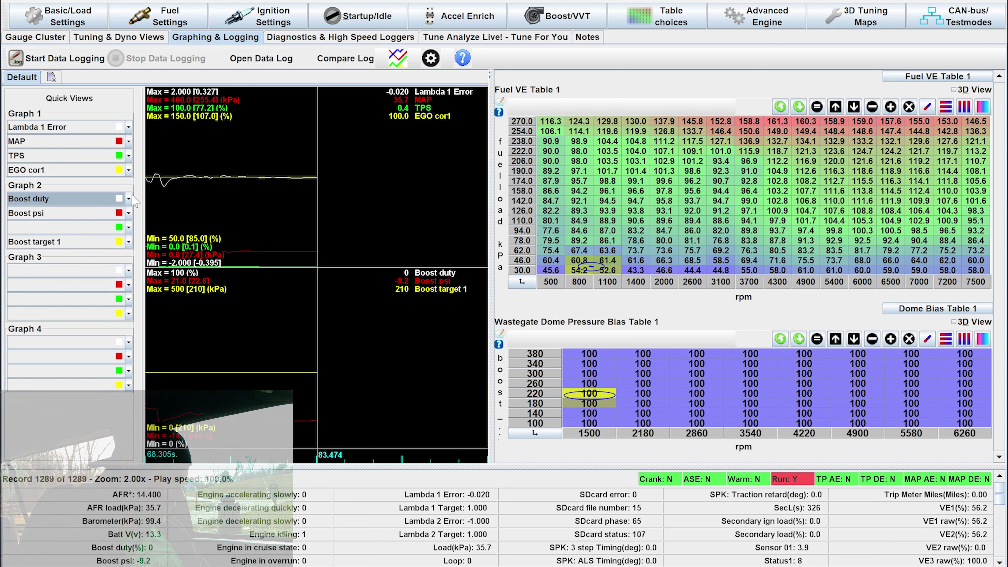
Assign the Knock in channel to the empty green trace of Graph 2.
left_click(128, 242)
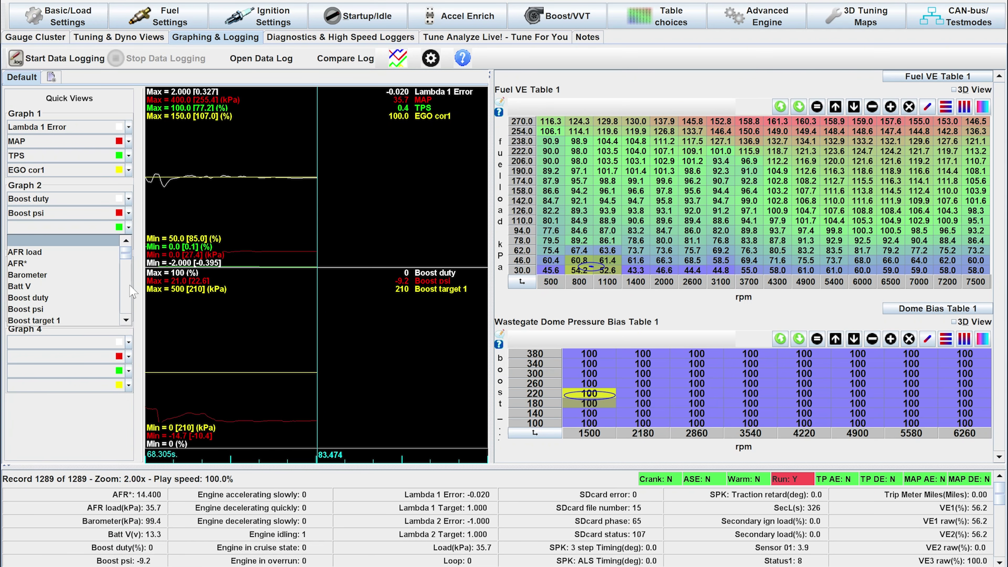
scroll(126, 284, "down", 10)
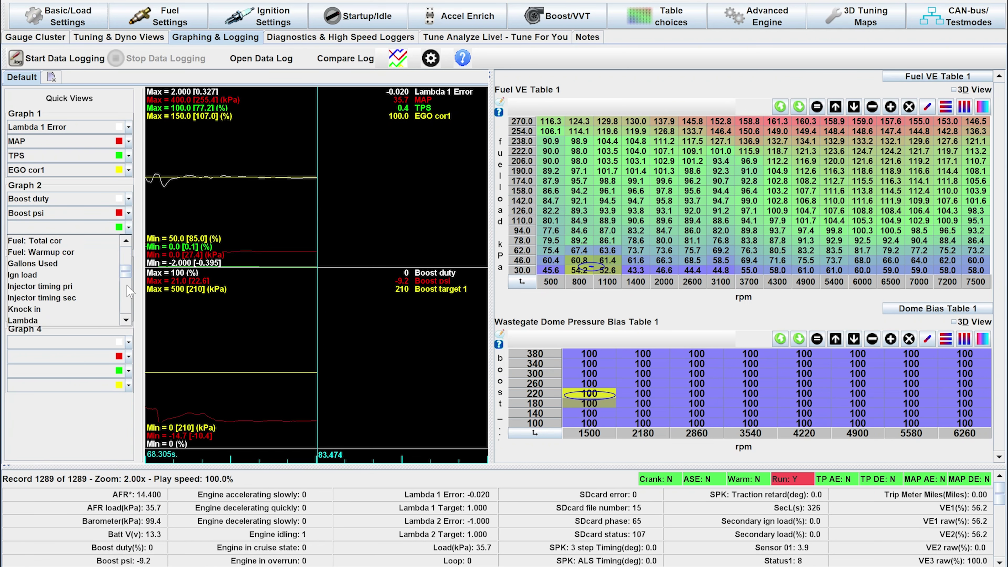
left_click(55, 309)
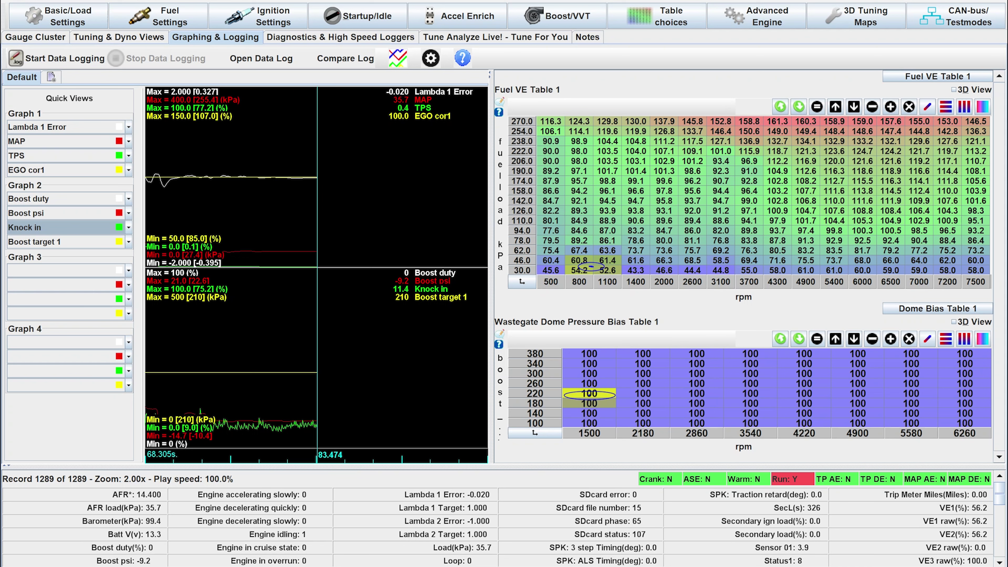
Go back through the recorded log to the second boost pull at about 34.5 s and examine its Knock in trace.
key("Left")
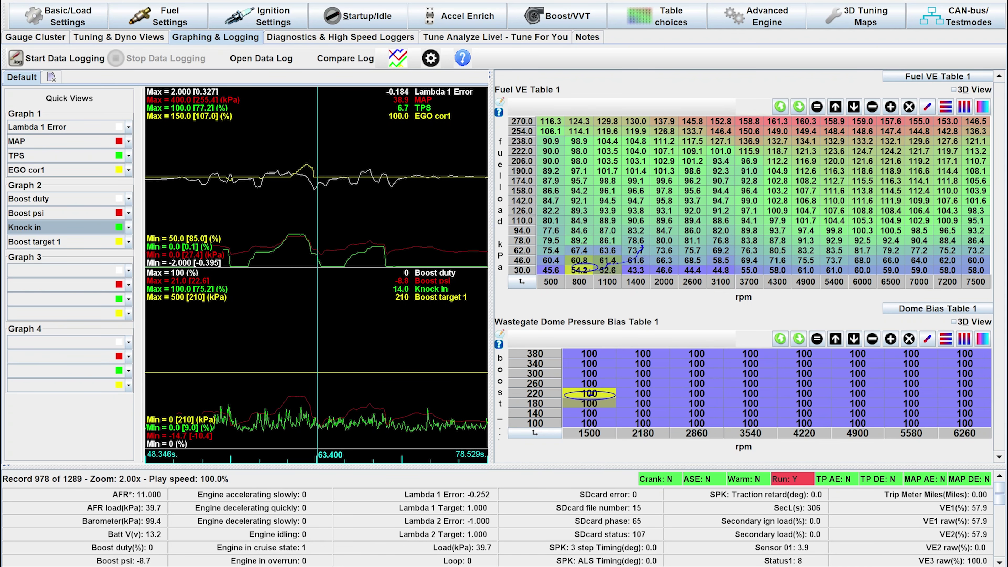
key("Left")
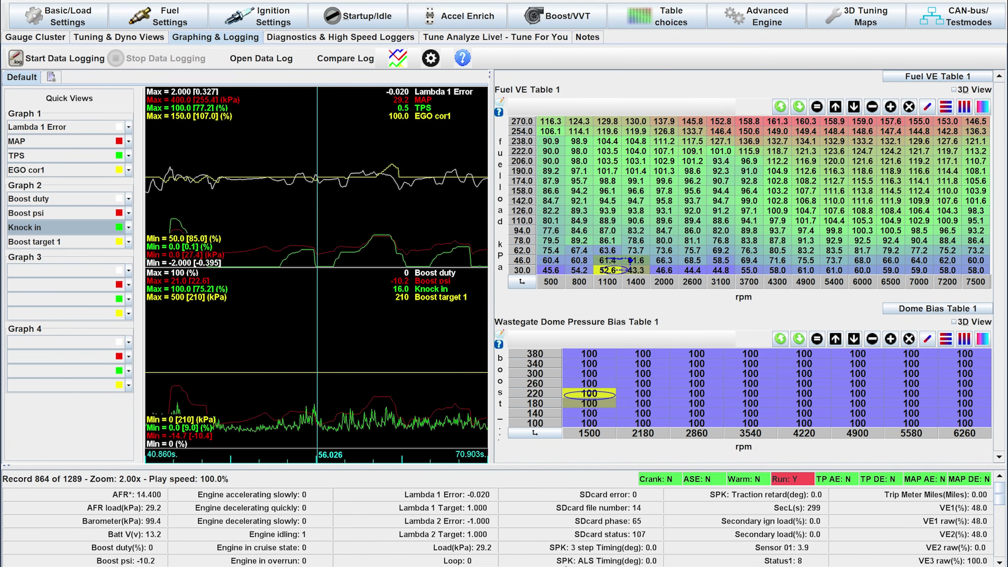
key("Left")
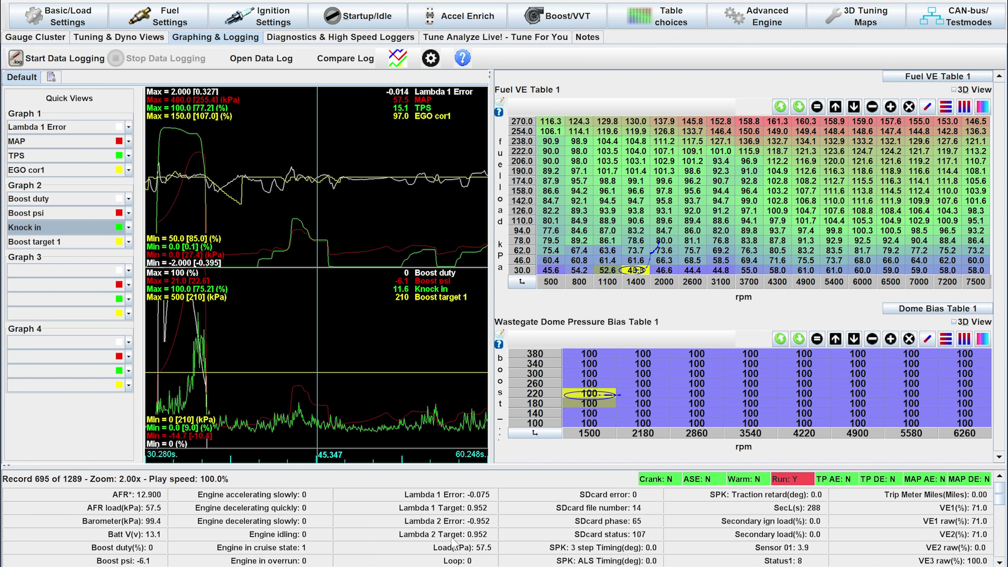
key("Left")
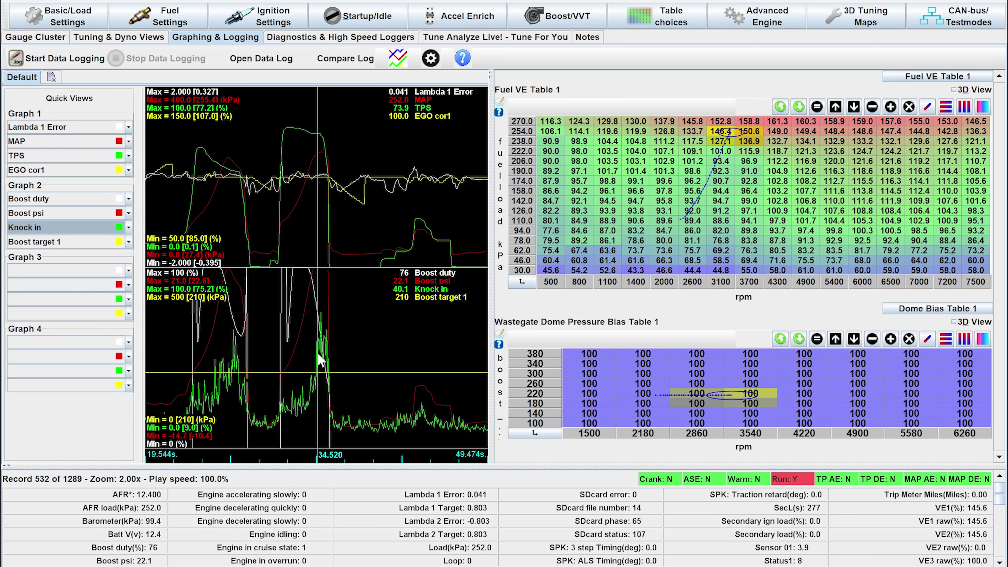
key("Down")
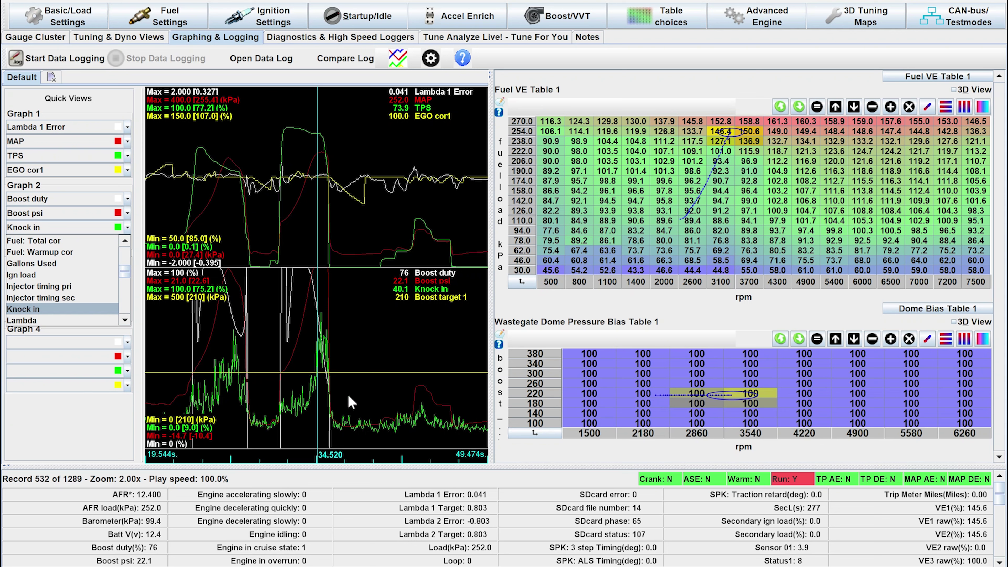
Move to the first boost pull and examine Knock in against boost and load from about 25.5 s to 27 s.
left_click_drag(365, 566, 259, 561)
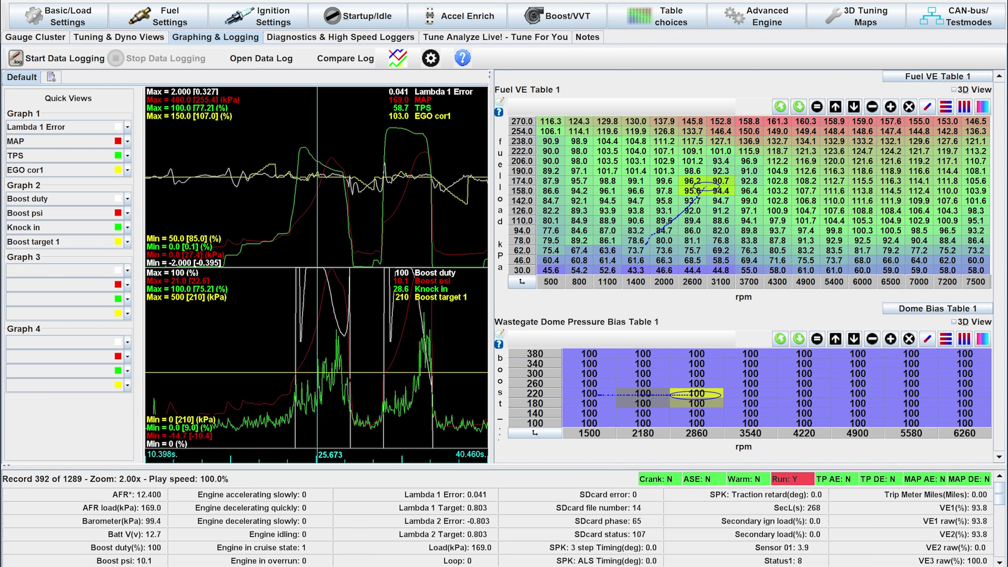
key("Left")
key("Left")
key("Left")
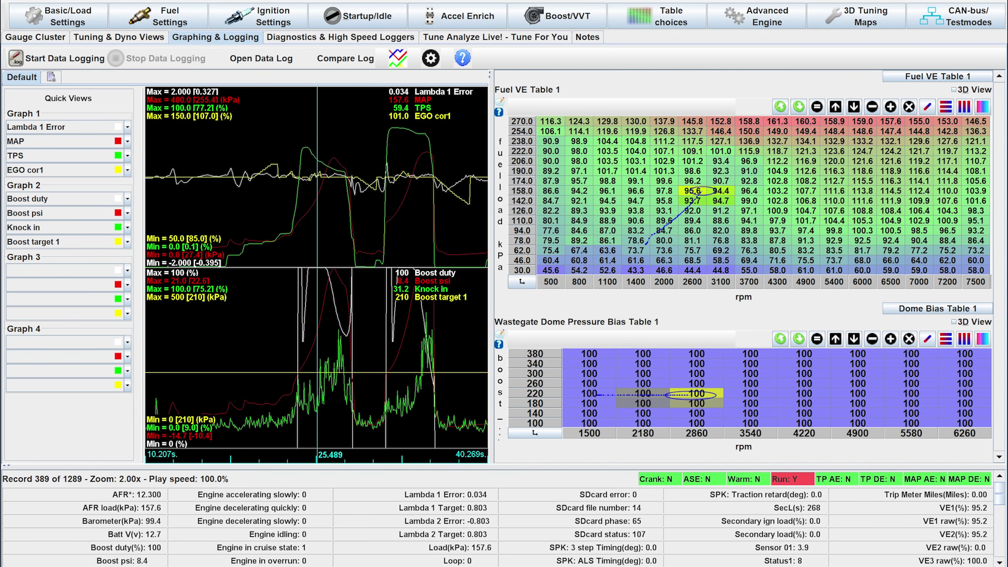
key("Right")
key("Right")
key("Right")
key("Right")
key("Right")
key("Right")
key("Right")
key("Right")
key("Right")
key("Right")
key("Right")
key("Right")
key("Right")
key("Right")
key("Right")
key("Right")
key("Right")
key("Right")
key("Right")
key("Right")
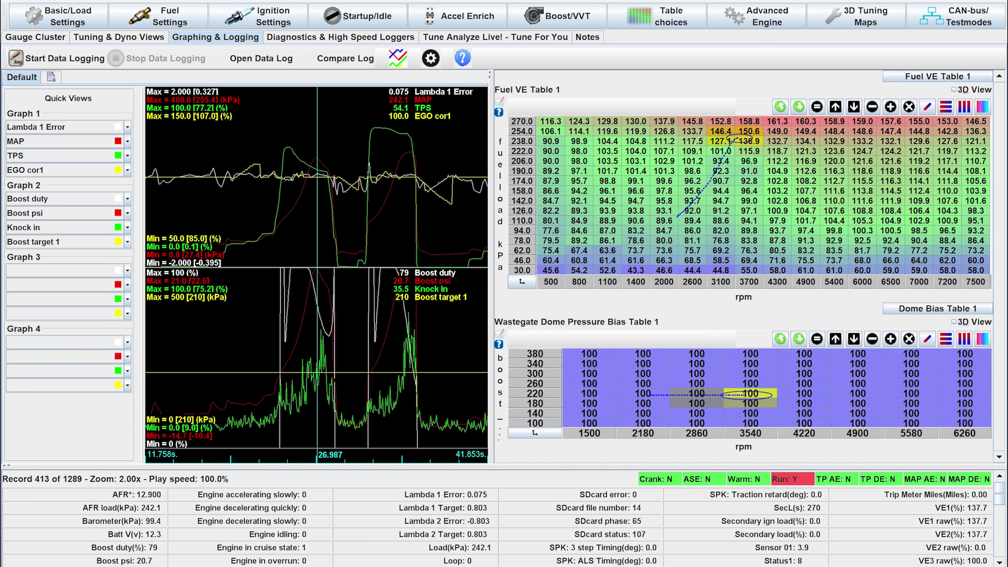
Step between individual records around 27.3 s to examine the Knock in peak of the first boost pull.
left_click(127, 228)
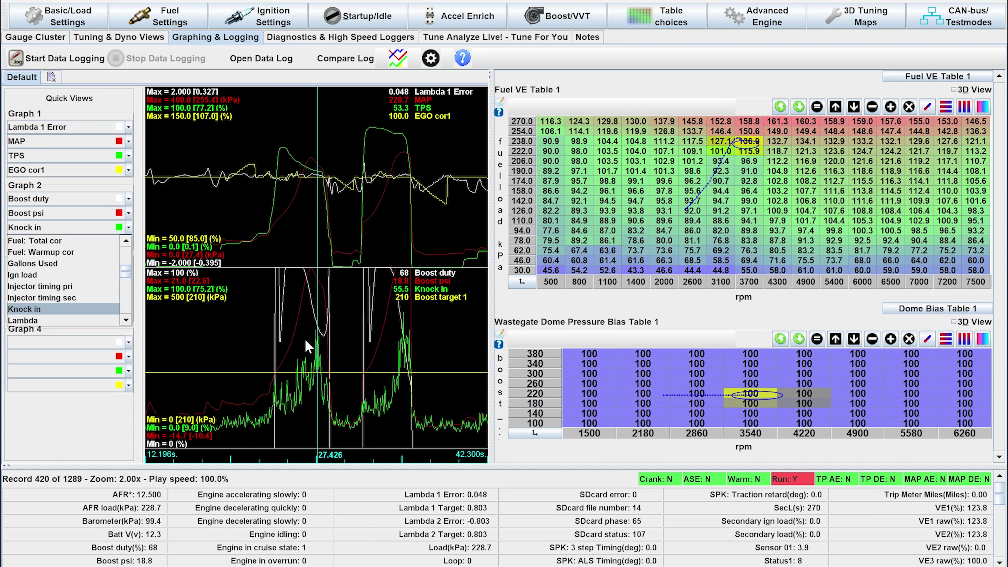
left_click(320, 341)
key("Left")
key("Left")
key("Left")
key("Left")
key("Left")
key("Left")
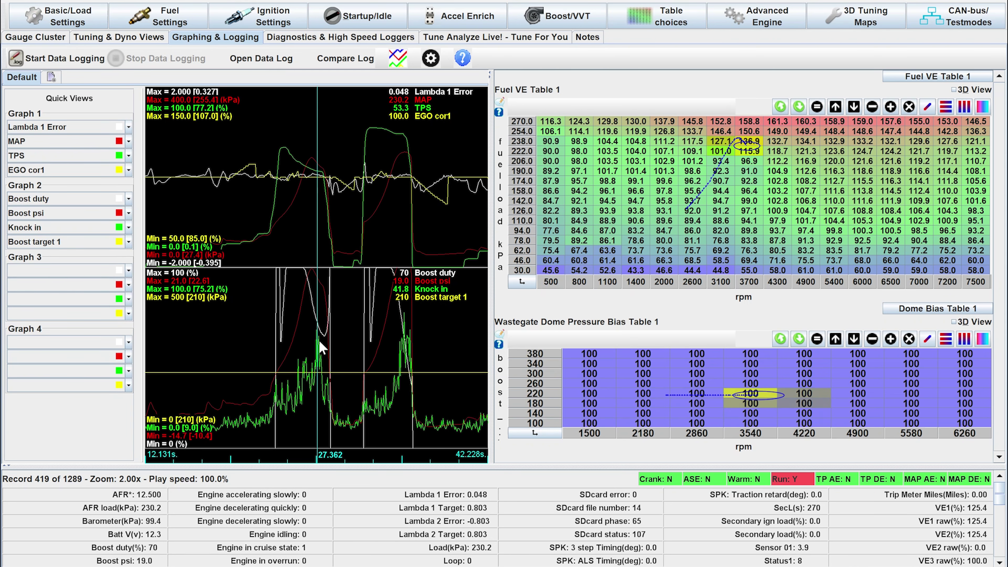
key("Right")
key("Right")
key("Left")
key("Left")
key("Left")
key("Right")
key("Right")
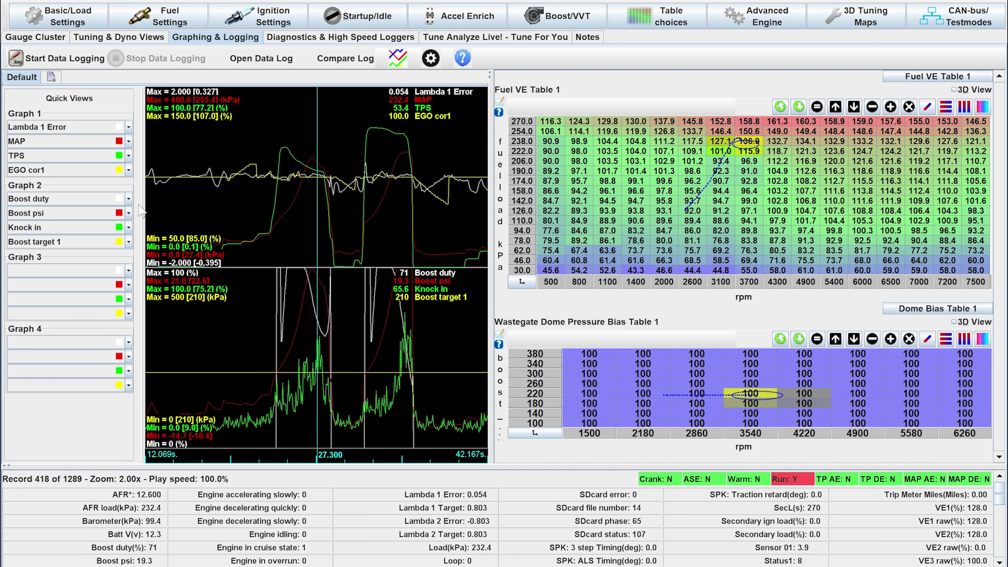
Replace Boost target 1 with SPK: Base Spark Advance on the yellow trace of Graph 2.
left_click(128, 241)
scroll(128, 303, "down", 5)
scroll(129, 303, "down", 3)
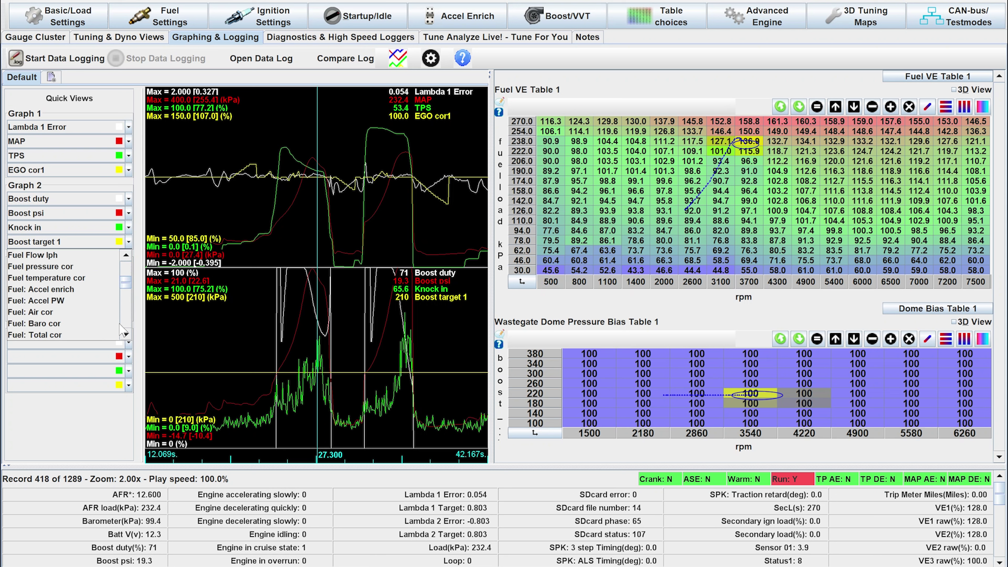
scroll(119, 324, "down", 3)
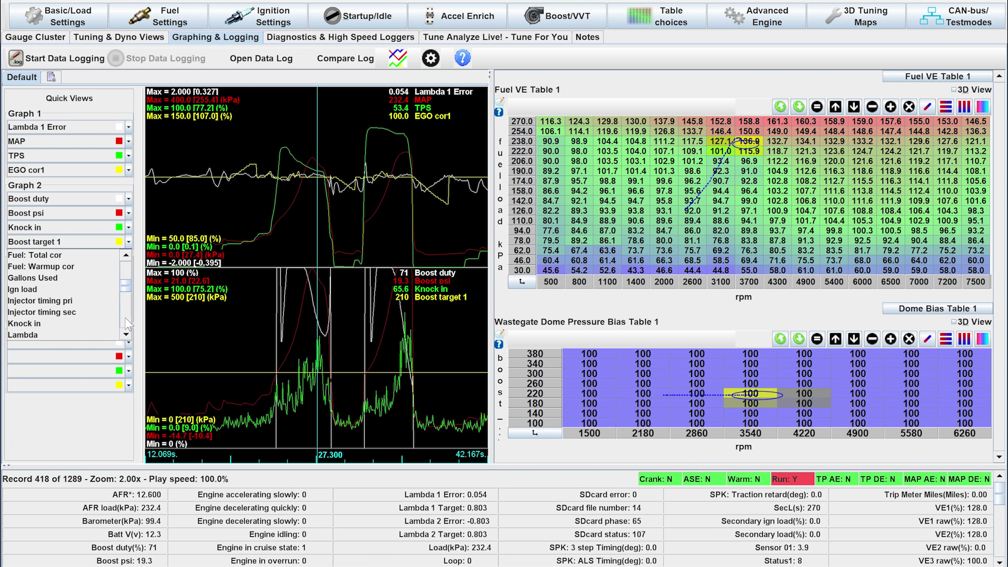
scroll(128, 324, "down", 3)
double_click(125, 318)
left_click(89, 316)
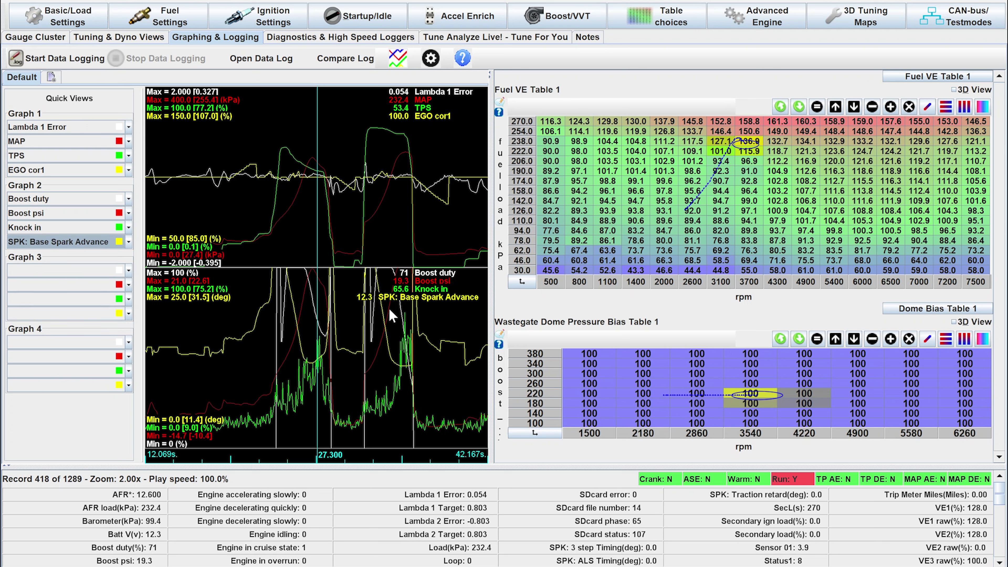
key("Down")
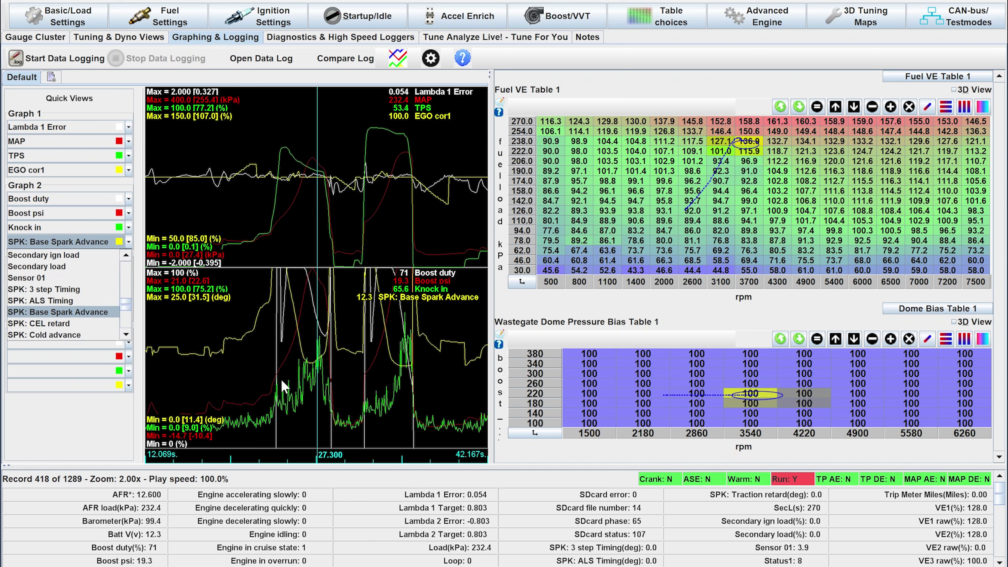
Examine Knock in, boost and base spark advance record by record through the second boost pull, from about 35.5 s back to 33.8 s.
scroll(304, 359, "up", 5)
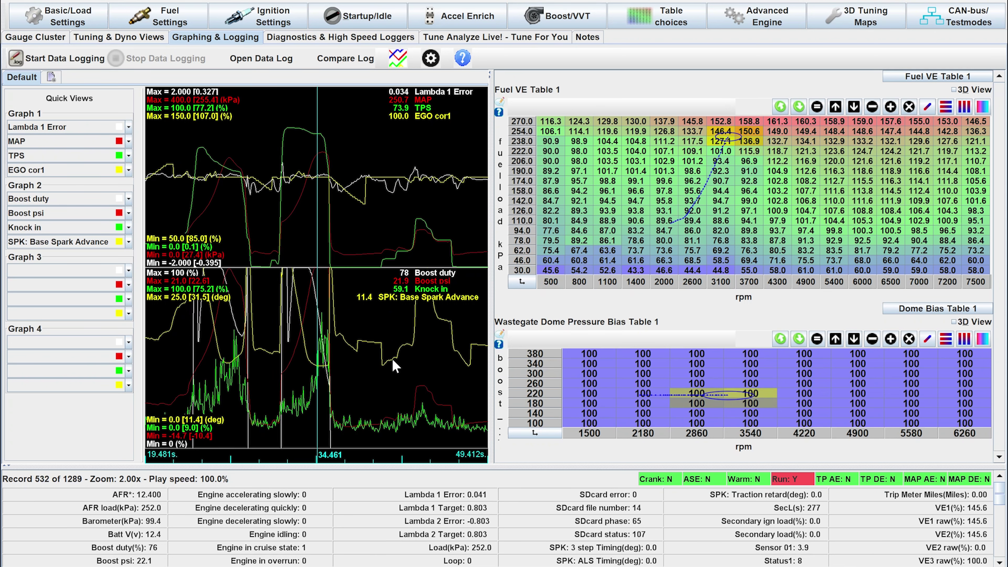
key("Left")
key("Left")
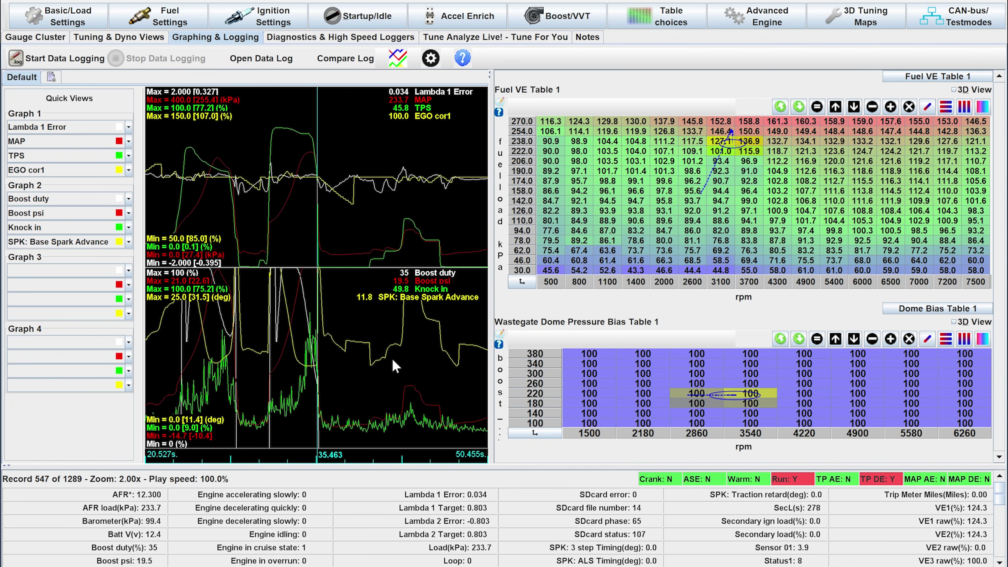
key("Left")
key("Left")
key("Left")
key("Left")
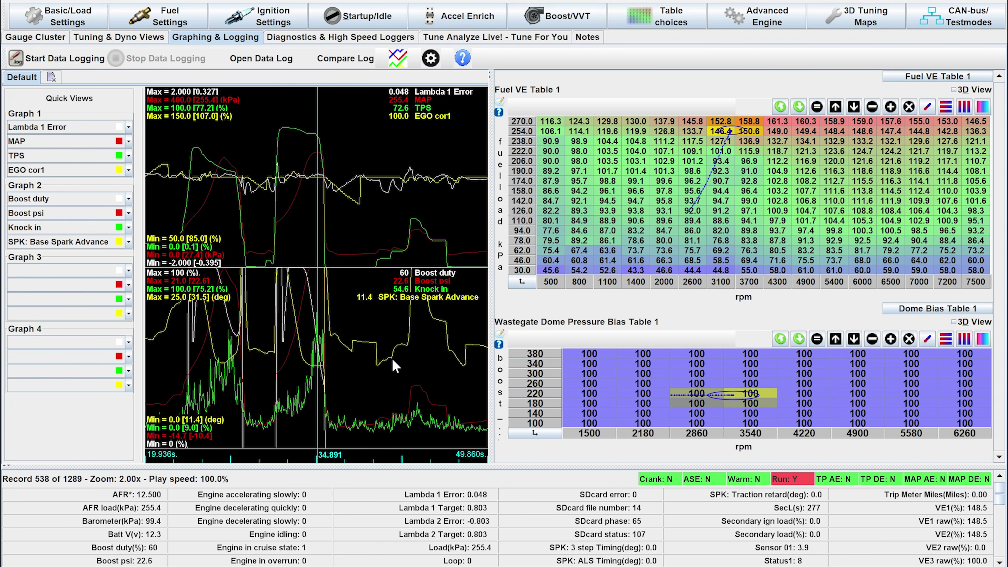
key("Left")
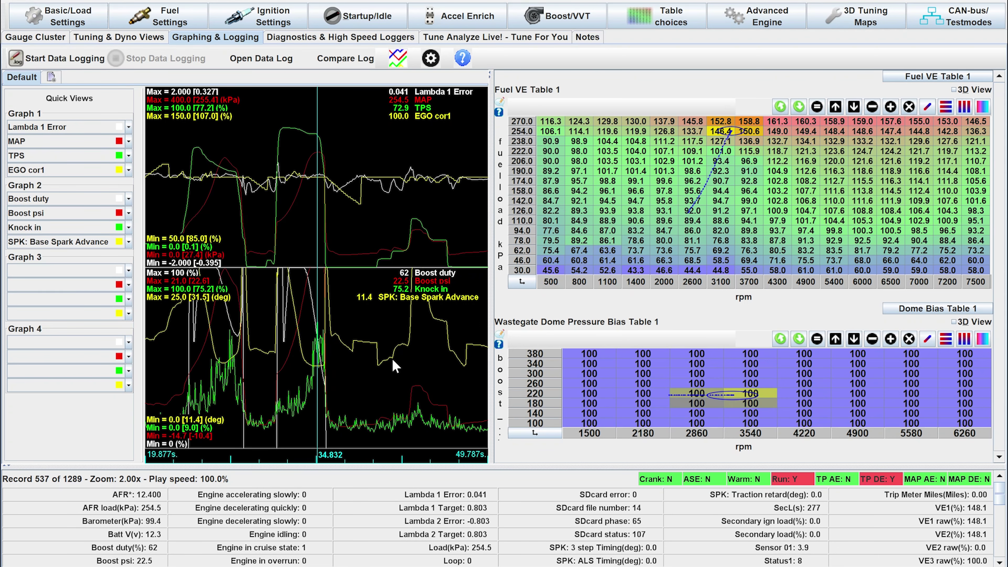
key("Left")
key("Left")
key("Left")
key("Left")
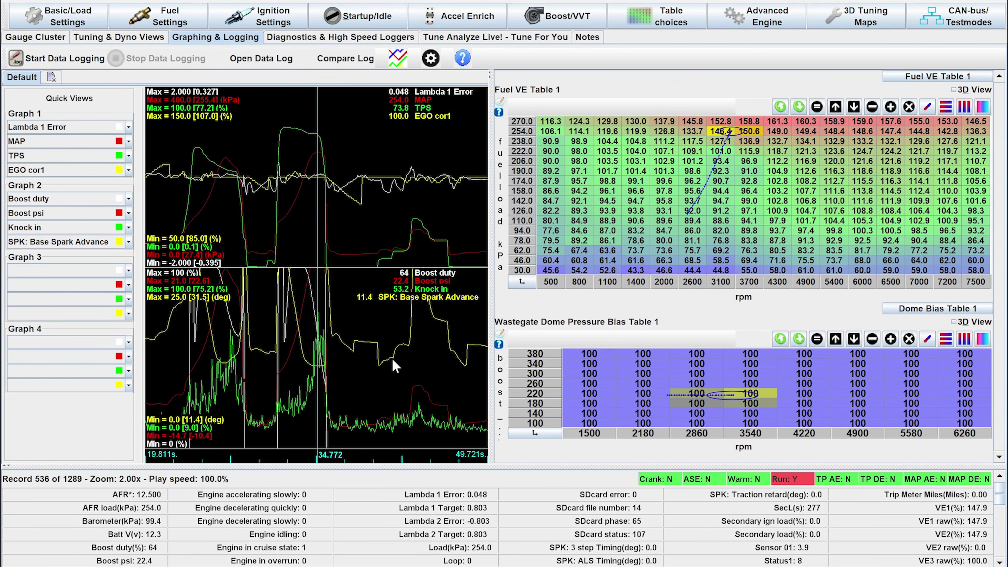
key("Left")
key("Left")
key("Left")
key("Left")
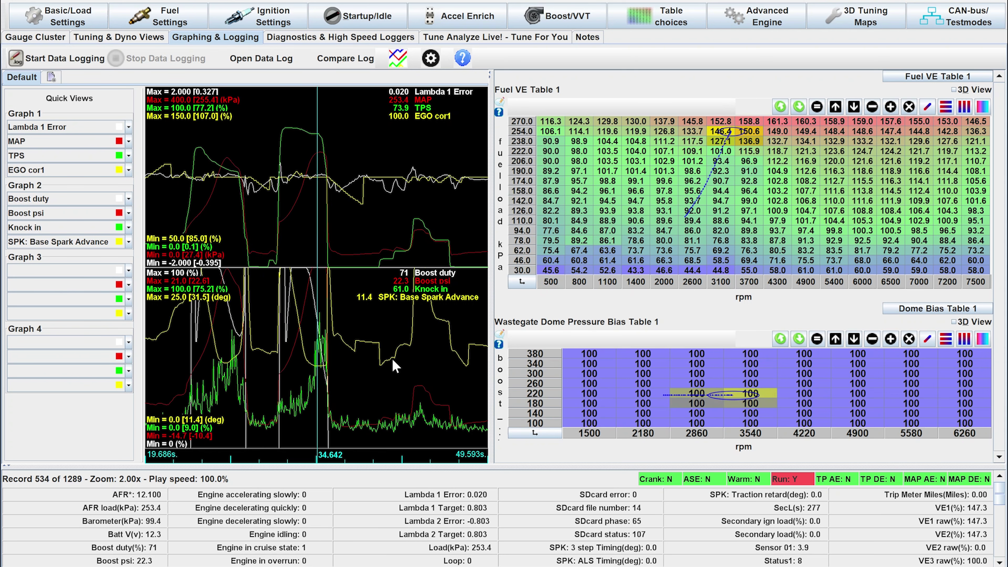
key("Left")
key("Left")
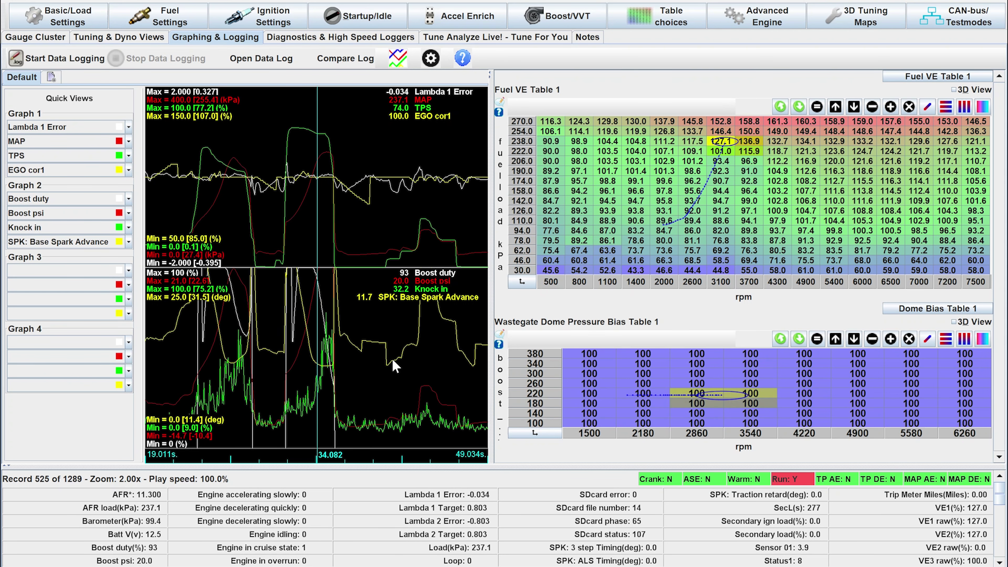
key("Left")
key("Left")
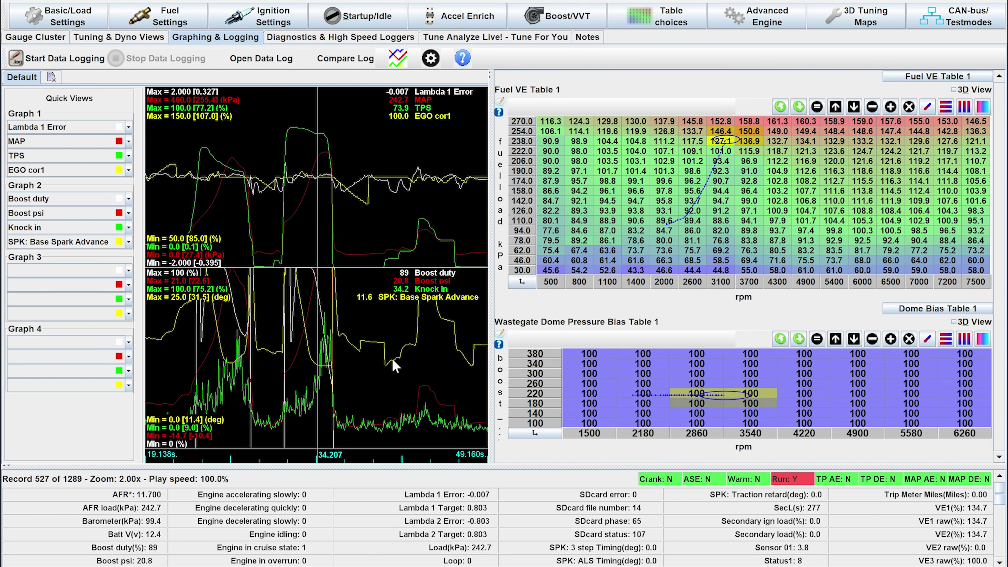
key("Left")
key("Left")
key("Left")
key("Left")
key("Left")
key("Left")
key("Left")
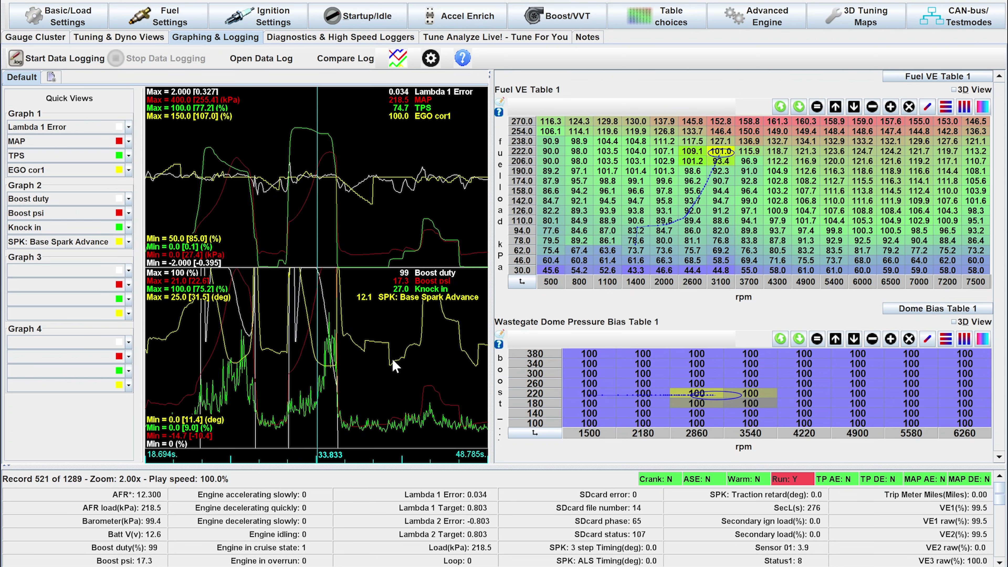
Replace Fuel VE Table 1 with Ignition Table 1 in the upper table view beside the log graphs.
key("Right")
key("Right")
key("Right")
key("Right")
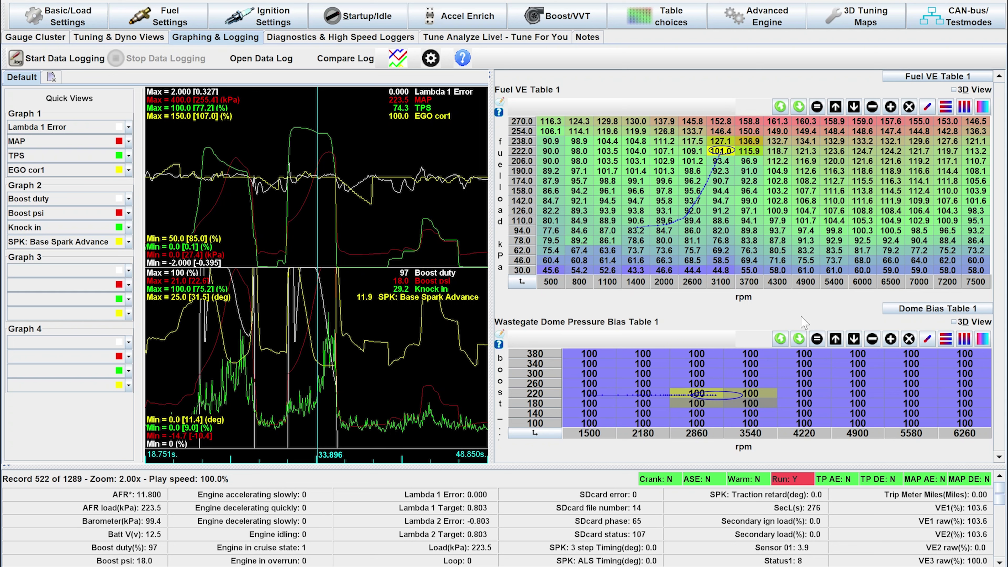
left_click(946, 77)
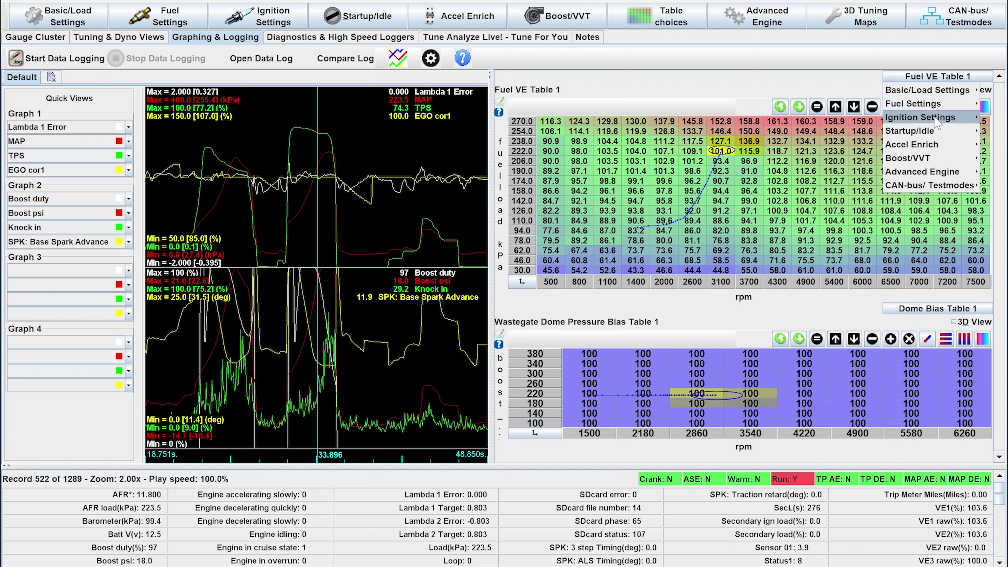
mouse_move(921, 117)
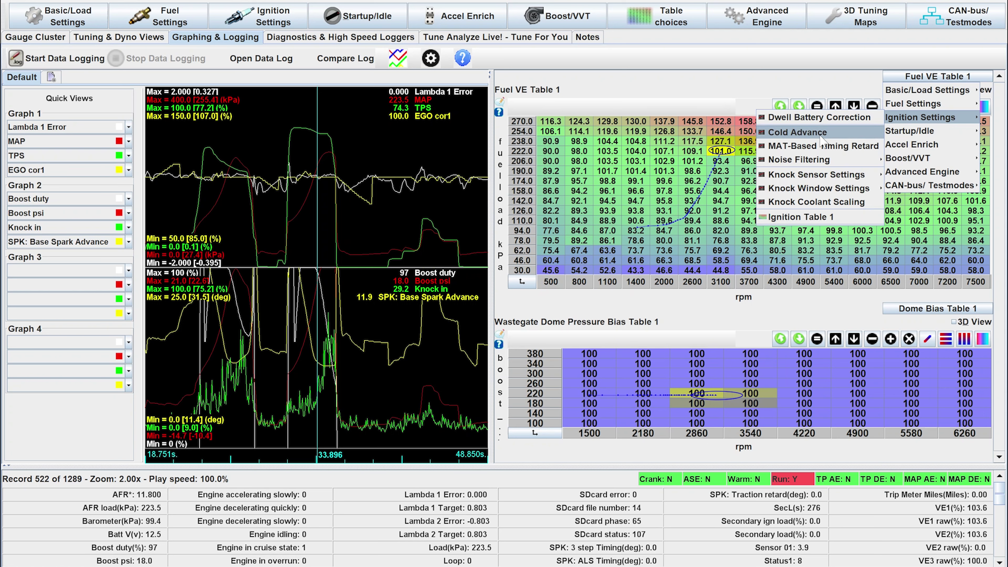
left_click(817, 219)
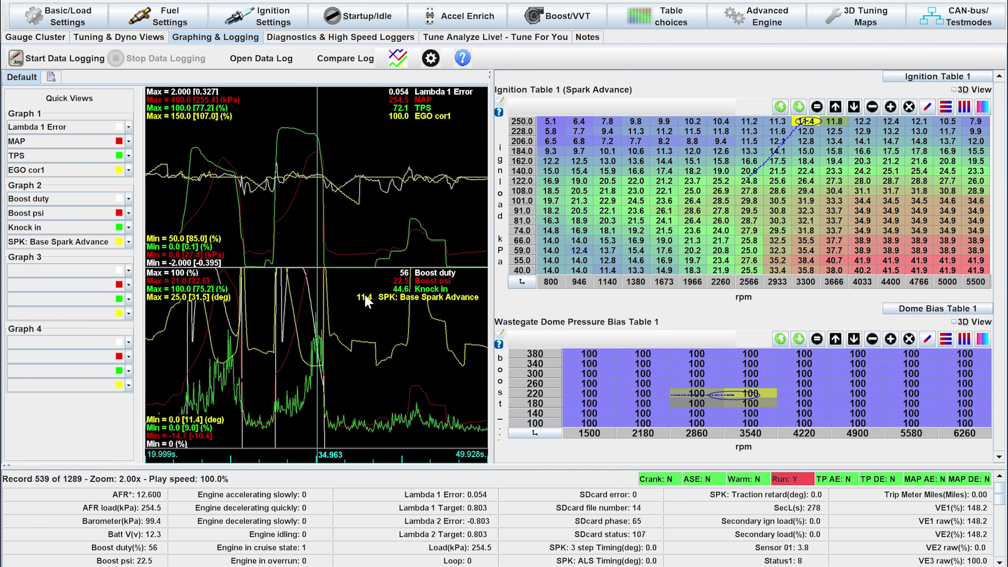
Examine Knock in at the second pull's knock peak against the active Ignition Table 1 cells, between about 34.6 s and 35.3 s.
key("Left")
key("Left")
key("Left")
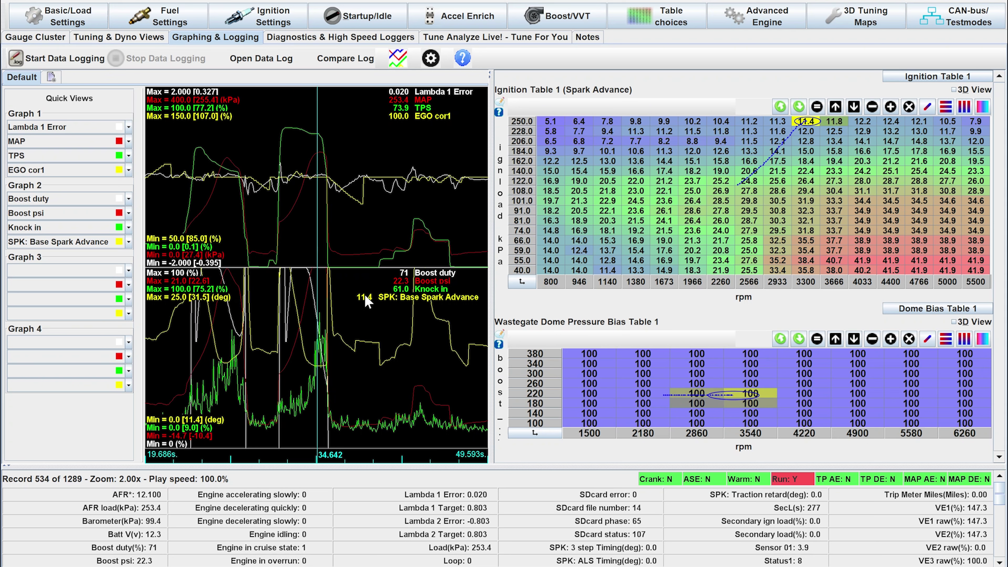
key("Right")
key("Right")
key("Right")
key("Right")
key("Right")
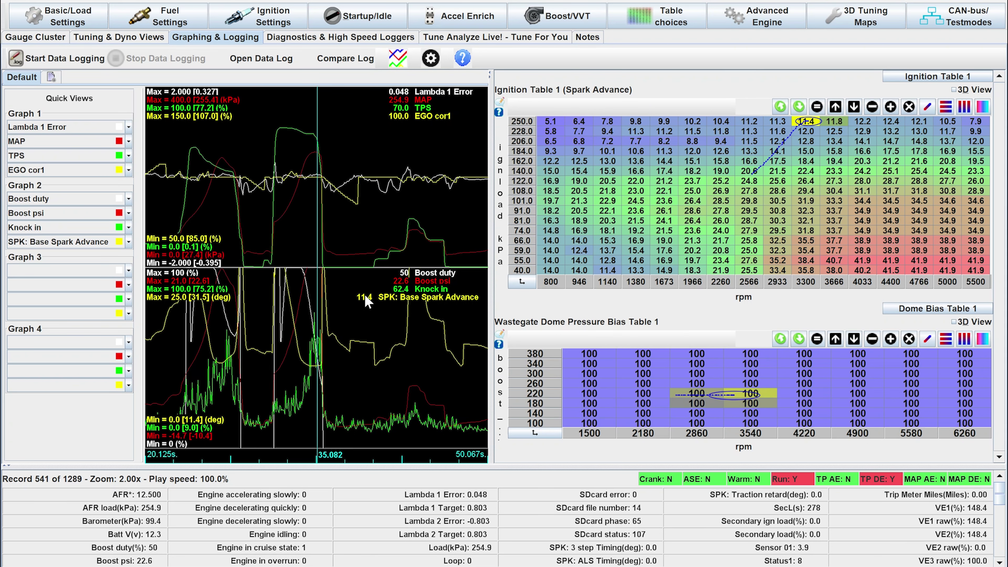
key("Left")
key("Left")
key("Left")
key("Left")
key("Left")
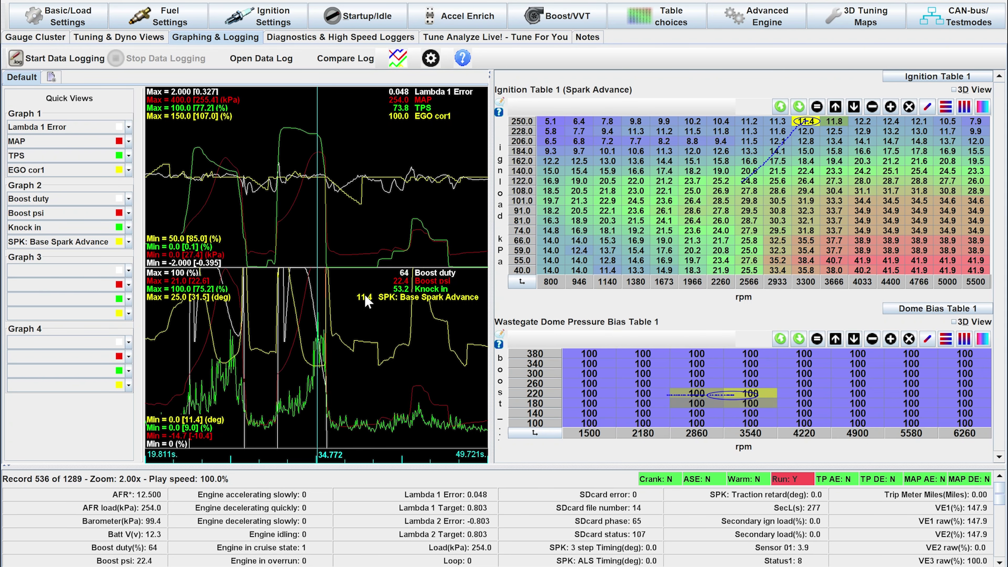
key("Right")
key("Right")
key("Right")
key("Right")
key("Right")
key("Right")
key("Right")
key("Right")
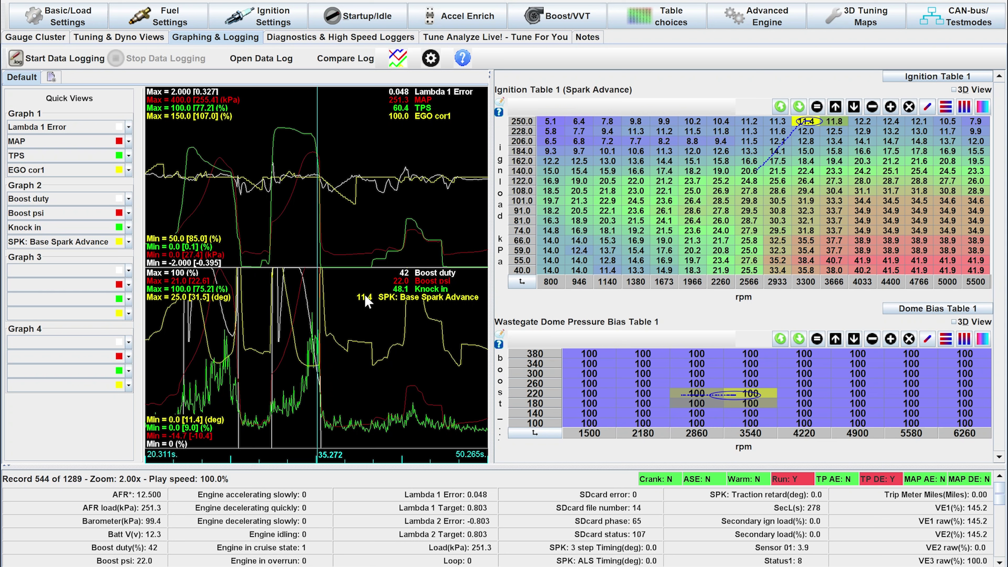
Go back through the second pull to about 34.3 s and examine Knock in, boost and spark advance ahead of the knock peak.
key("Left")
key("Left")
key("Left")
key("Left")
key("Left")
key("Left")
key("Left")
key("Left")
key("Left")
key("Left")
key("Left")
key("Left")
key("Left")
key("Left")
key("Left")
key("Left")
key("Left")
key("Left")
key("Left")
key("Left")
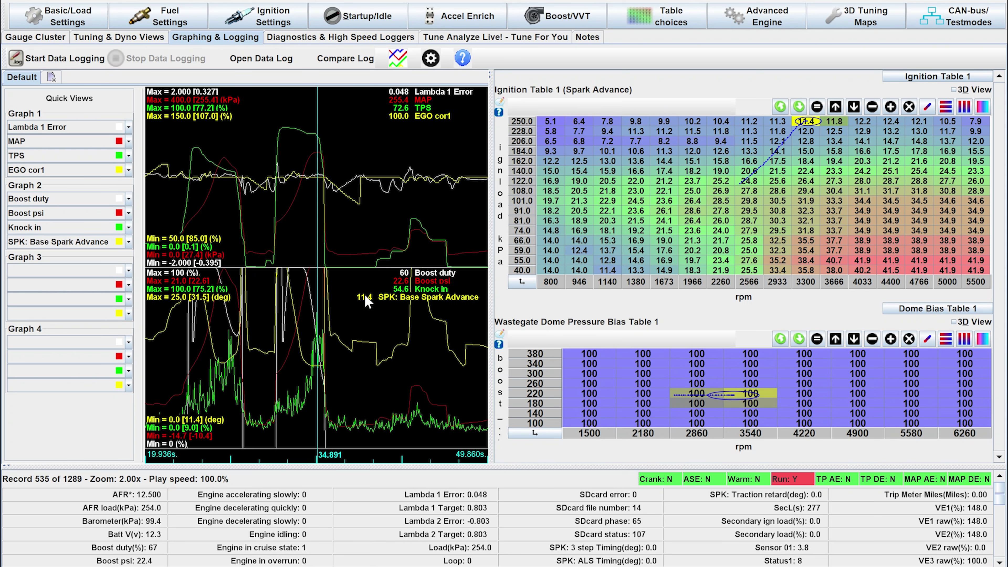
key("Right")
key("Right")
key("Right")
key("Right")
key("Right")
key("Right")
key("Right")
key("Left")
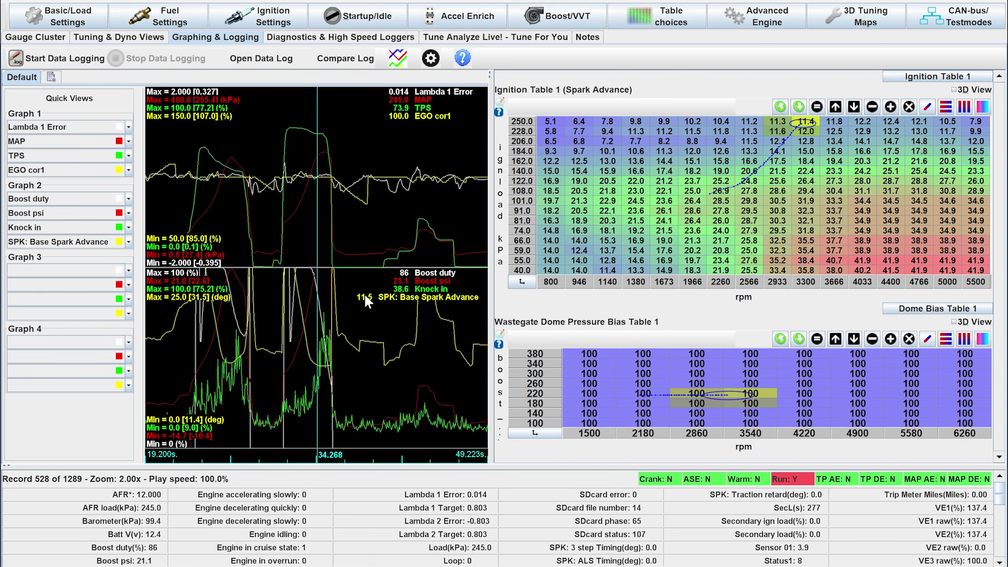
key("Right")
key("Right")
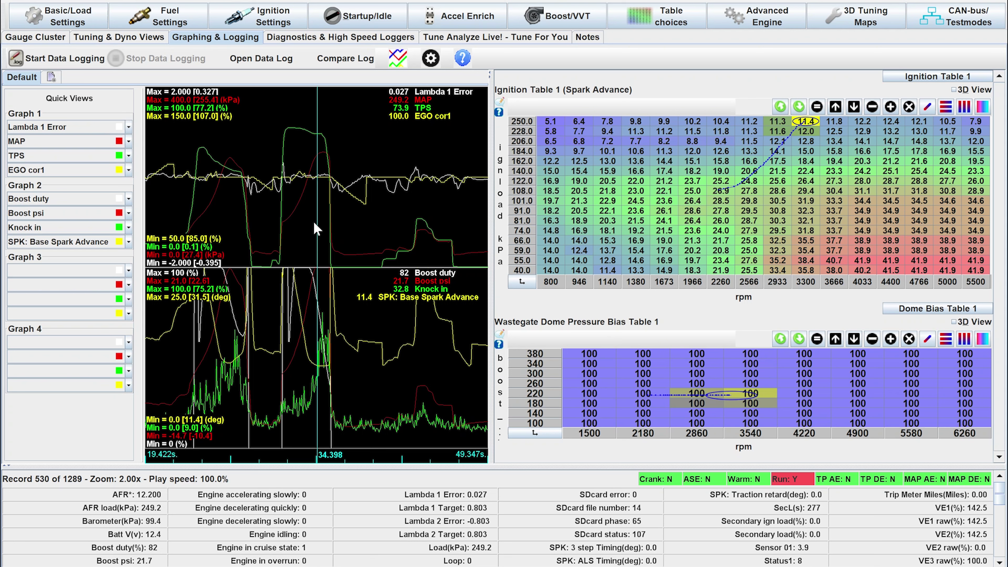
Step through the knock peak from about 34.4 s to 35.3 s, comparing Knock in with the Ignition Table 1 trace, and return to about 35 s.
key("Right")
key("Right")
key("Right")
key("Right")
key("Right")
key("Right")
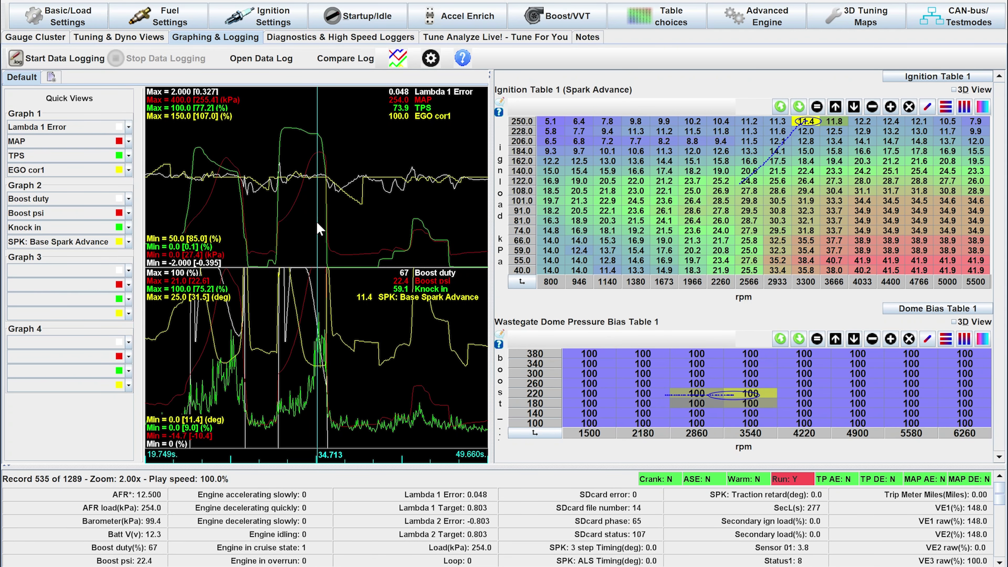
key("Right")
key("Right")
key("Right")
key("Right")
key("Right")
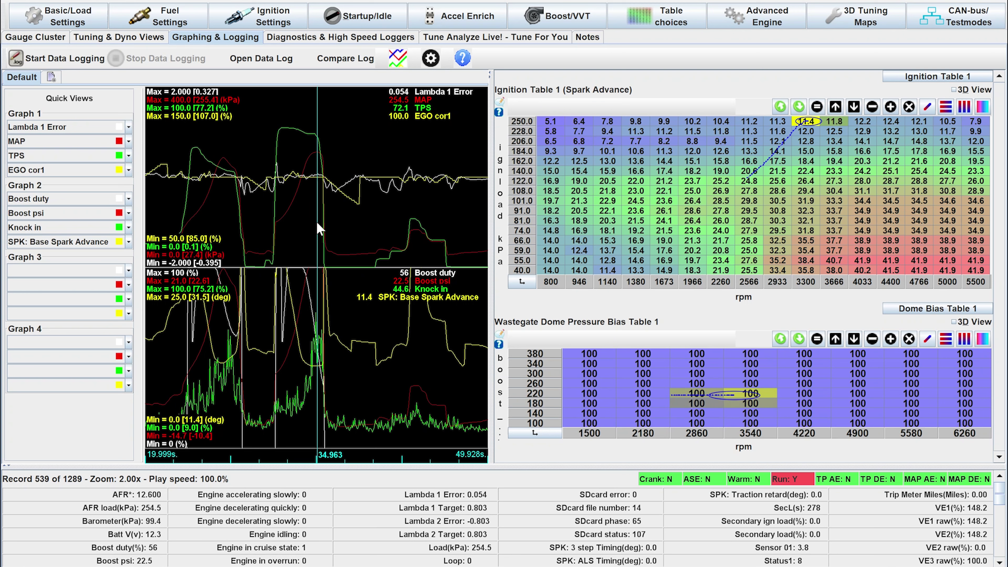
key("Right")
key("Right")
key("Right")
key("Right")
key("Right")
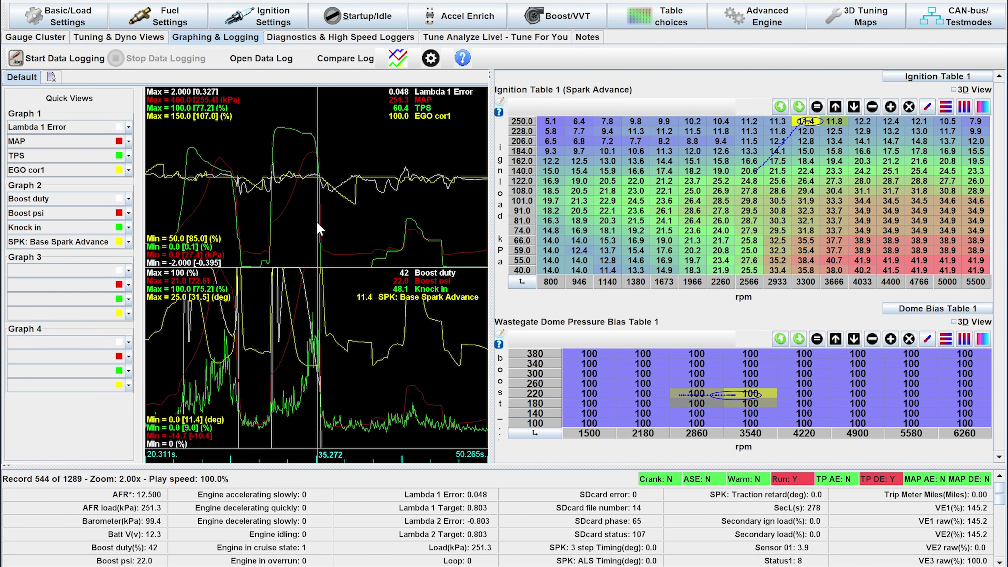
key("Right")
key("Right")
key("Left")
key("Left")
key("Left")
key("Left")
key("Left")
key("Left")
key("Left")
key("Left")
key("Left")
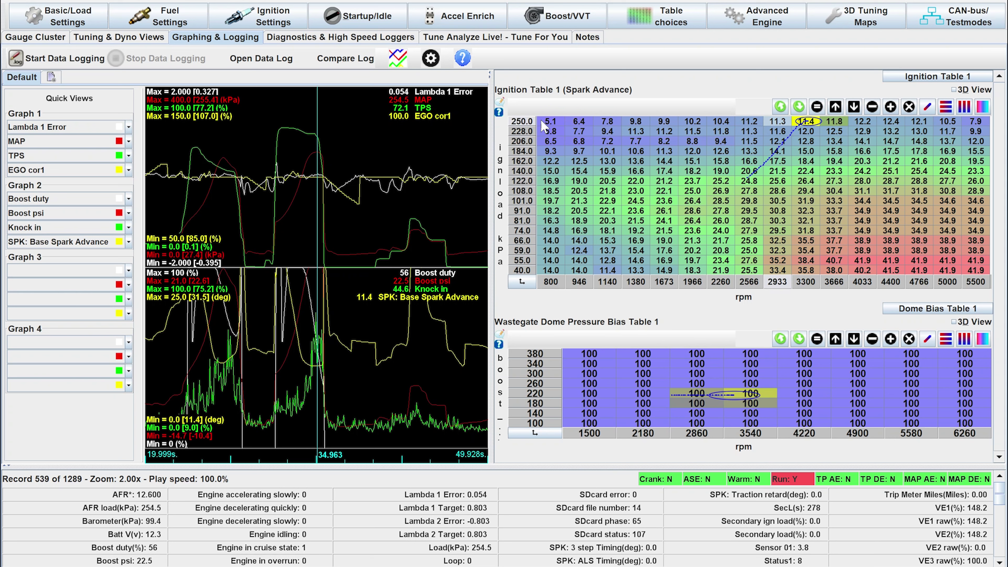
Decrease the whole 250 kPa row of Ignition Table 1 by 1 and interpolate vertically between the 250 and 206 kPa rows.
left_click_drag(555, 123, 978, 119)
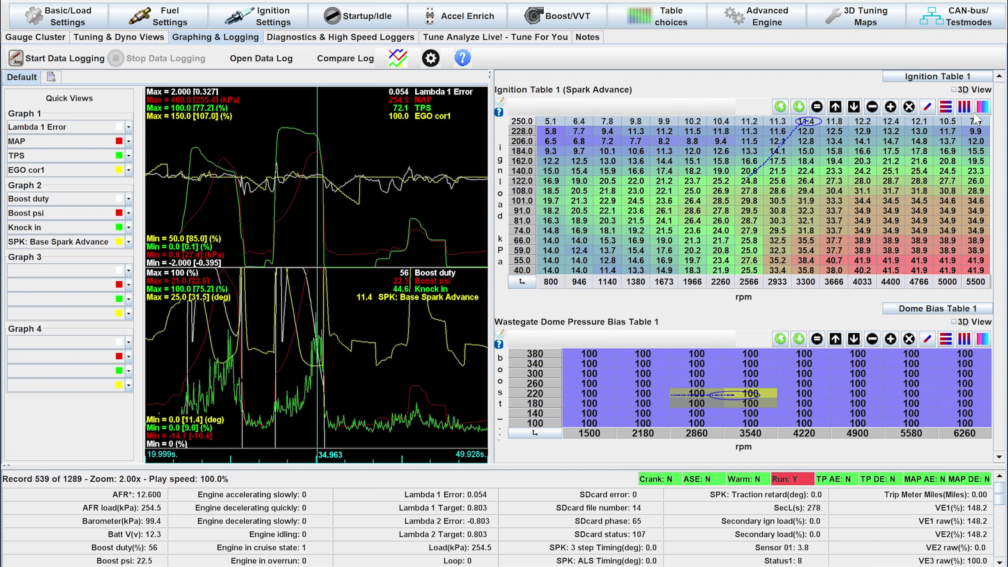
left_click(872, 106)
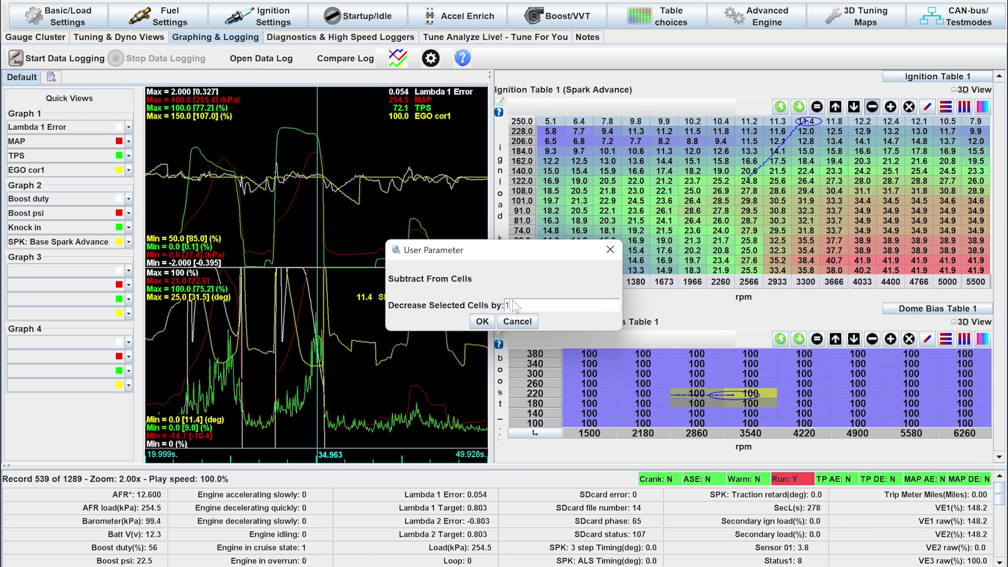
left_click(482, 322)
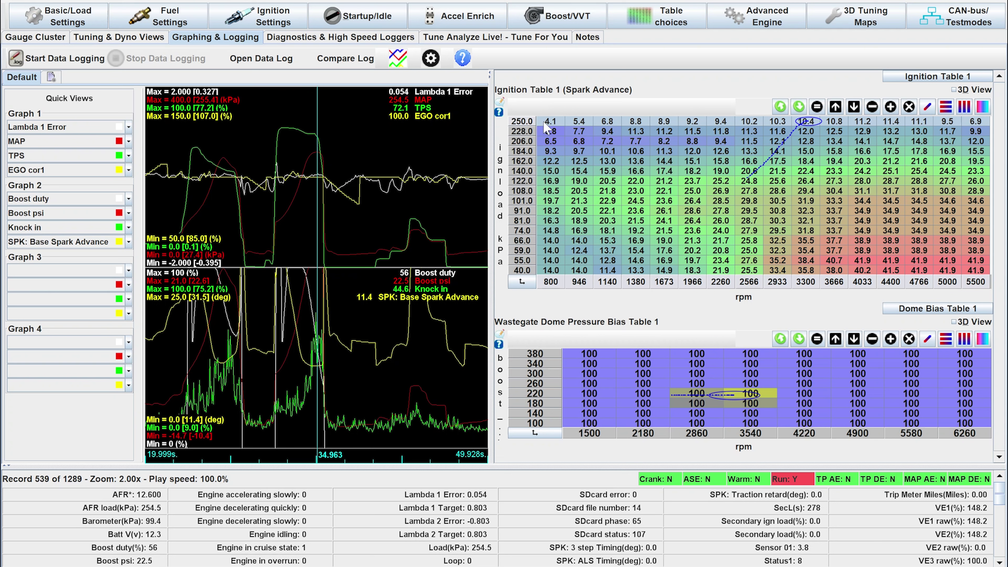
left_click_drag(544, 124, 990, 146)
left_click(964, 106)
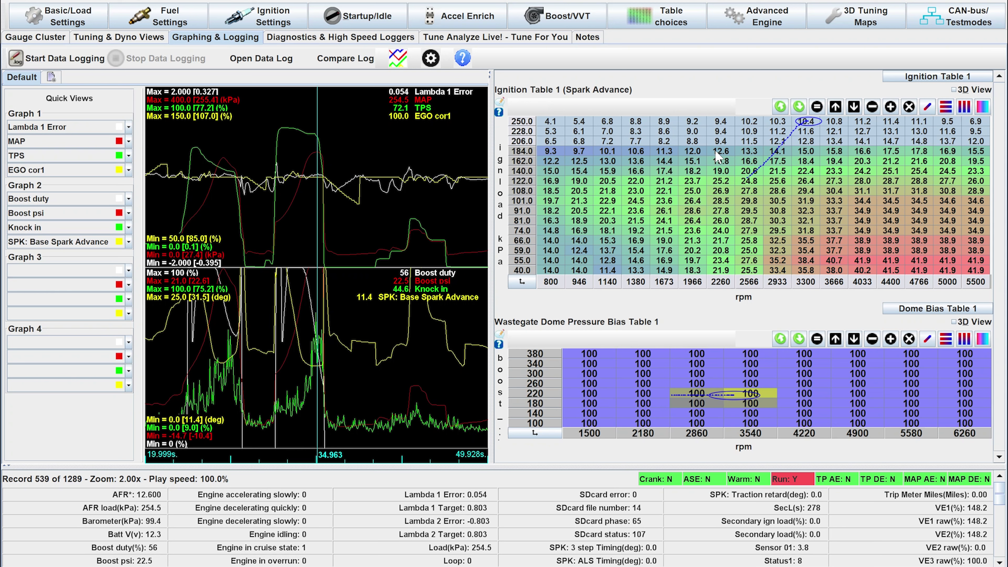
left_click(71, 20)
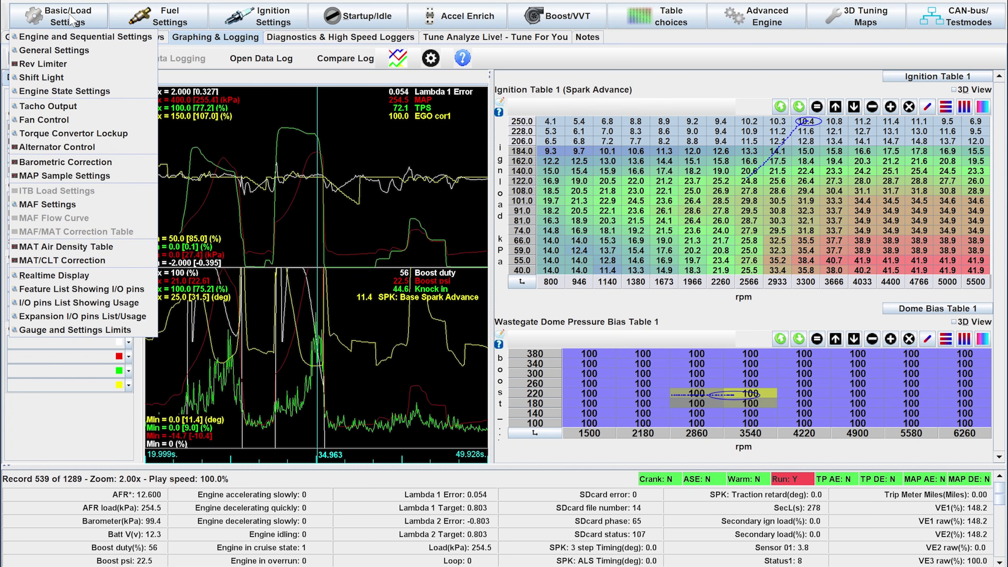
left_click(70, 18)
left_click(49, 24)
left_click(143, 21)
left_click(144, 21)
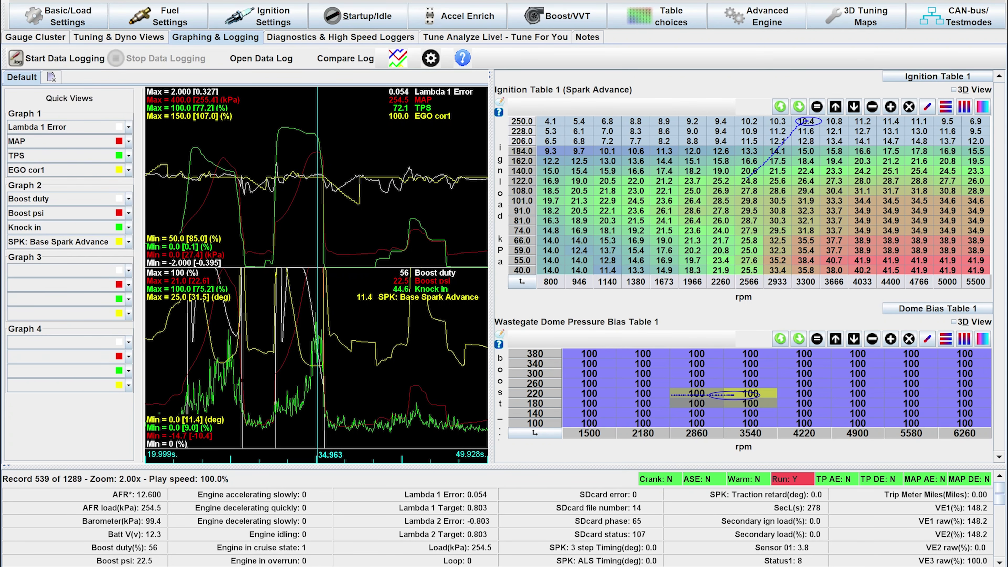
Return to the main gauge dashboard, open Ignition Table 1, burn its changes to the ECU and close the table.
left_click(51, 38)
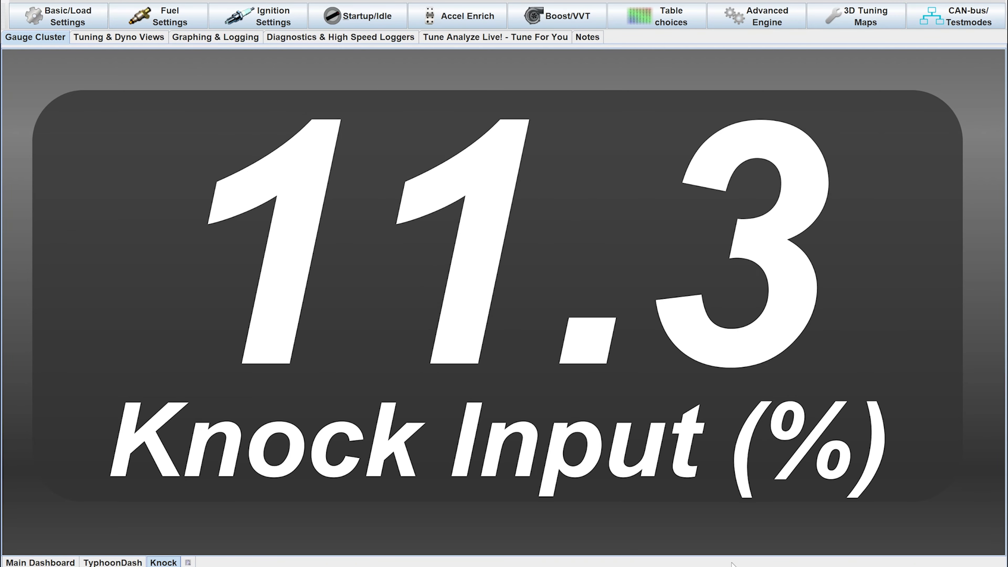
left_click(39, 563)
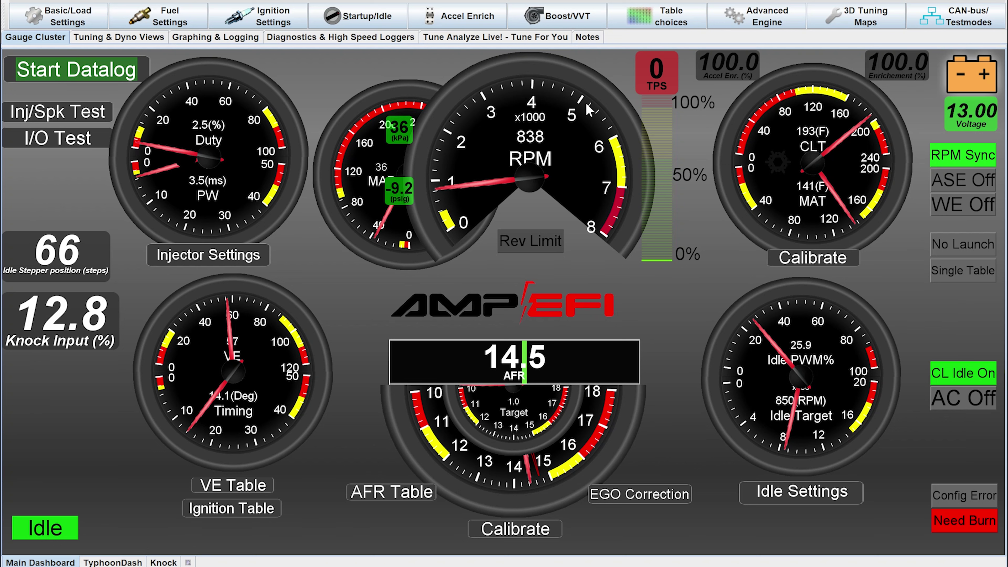
left_click(273, 24)
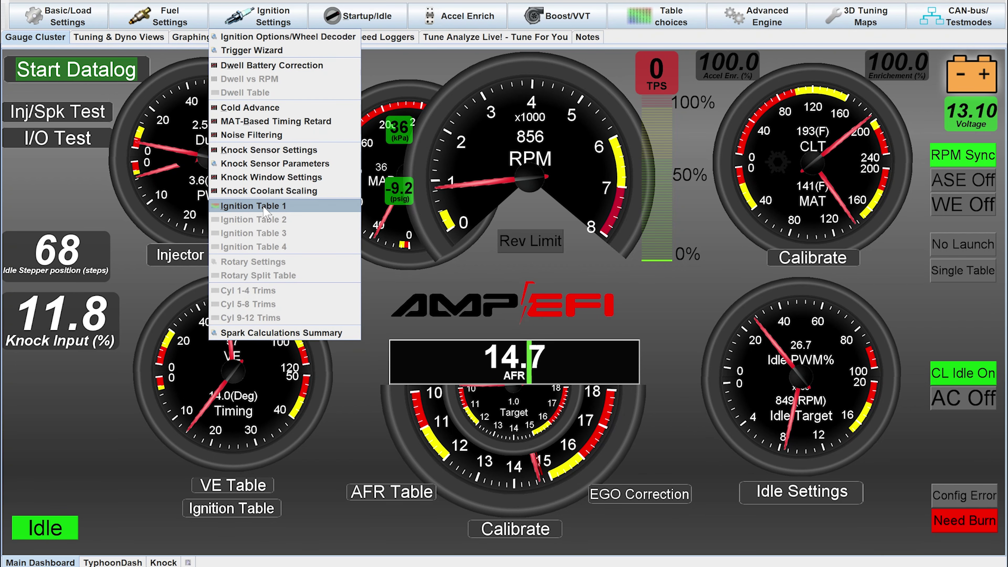
left_click(278, 206)
left_click(673, 415)
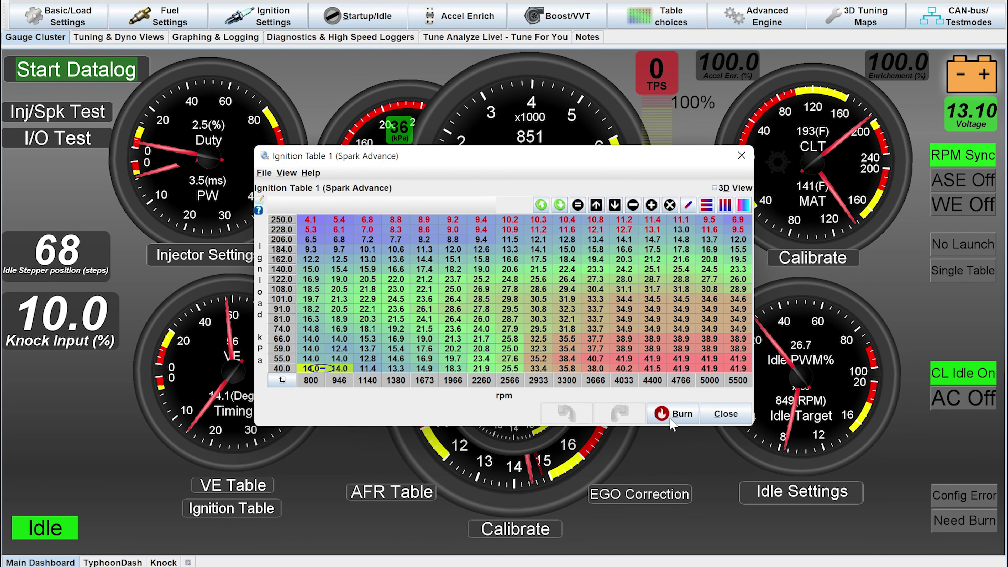
left_click(726, 414)
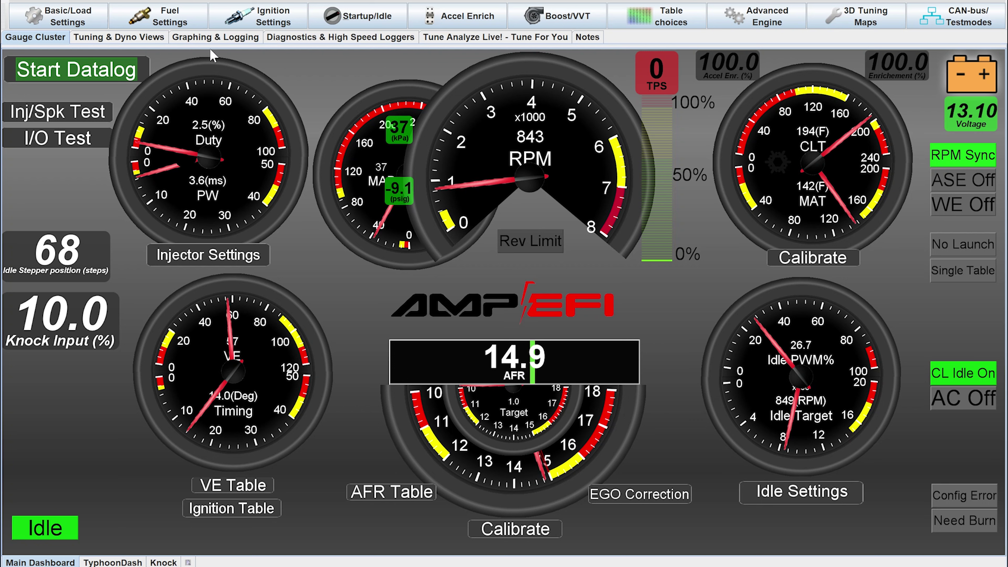
Start a new data log saved as 2022-03-10_14.37.51.mlg and display the full-size Knock Input (%) gauge.
left_click(213, 38)
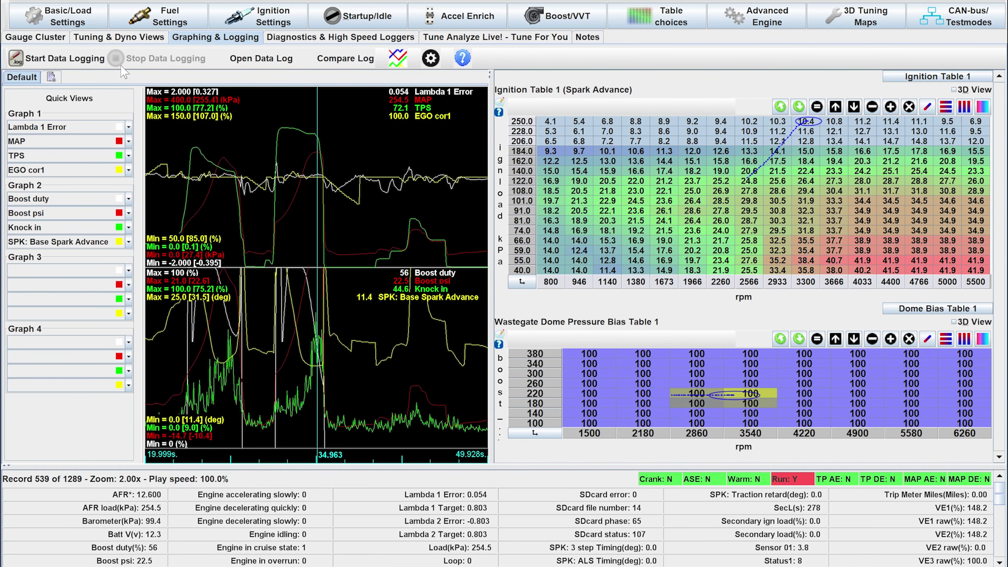
left_click(82, 60)
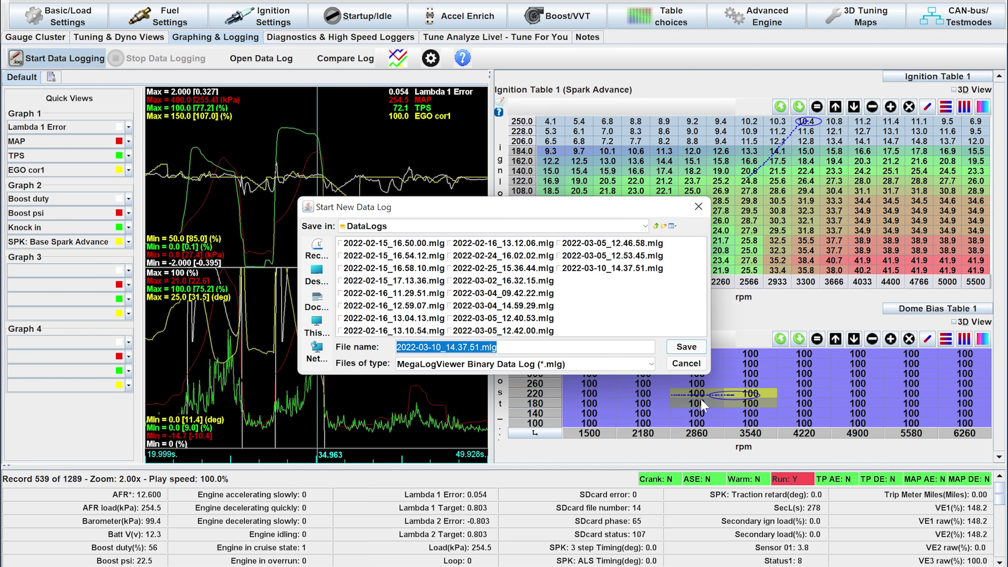
left_click(680, 351)
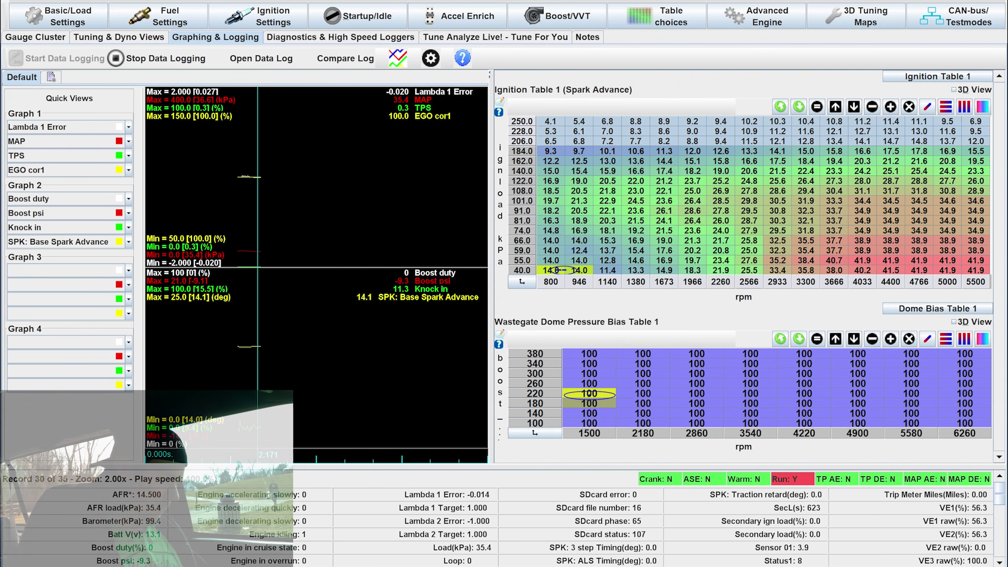
left_click(47, 39)
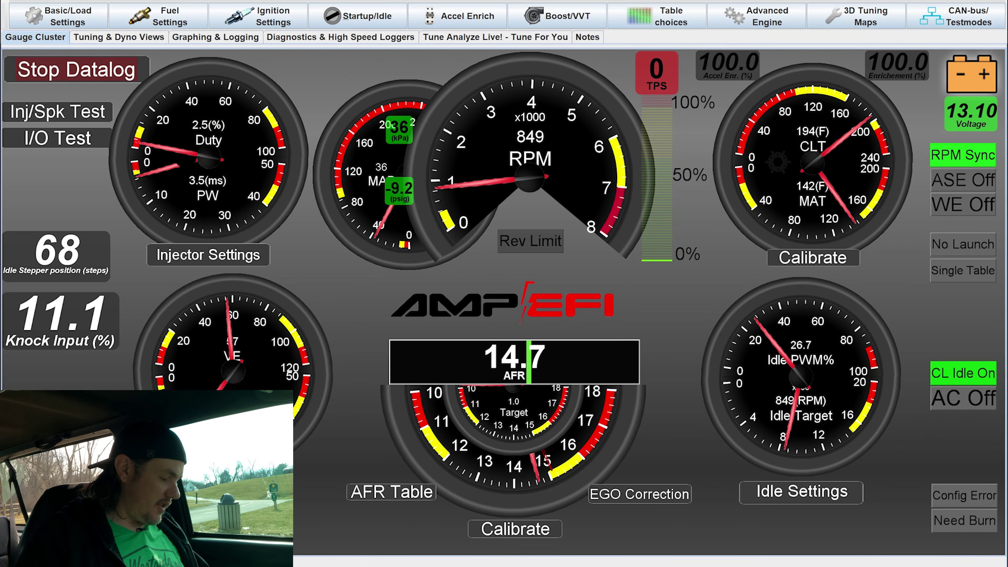
double_click(61, 321)
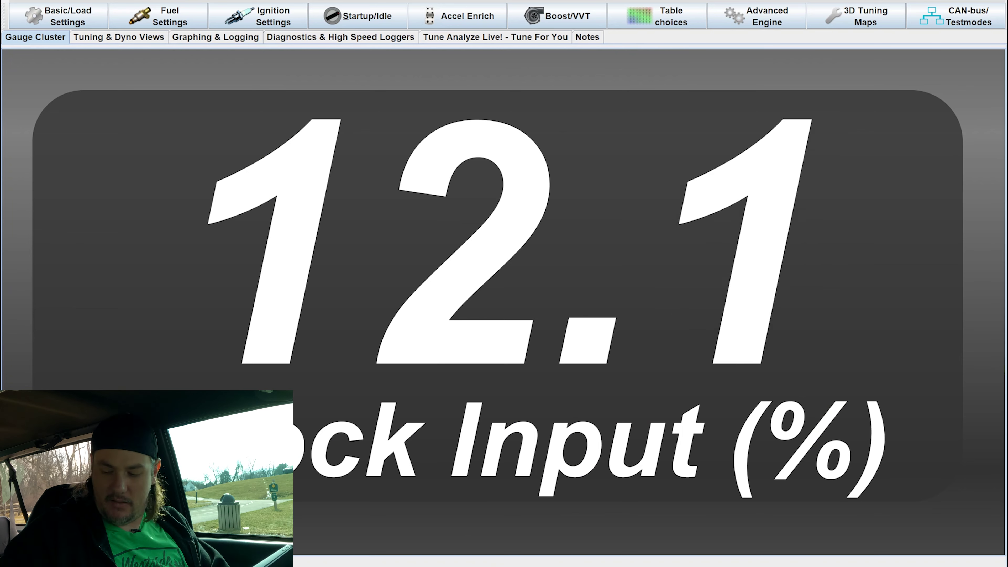